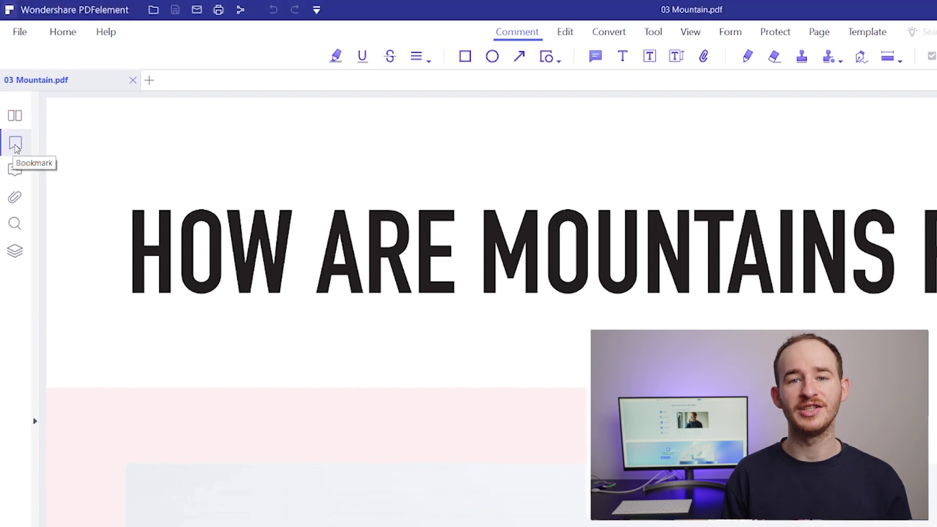
Step: Add a bookmark named 'Page 1' to the 03 Mountain document, then scroll through it
click(16, 144)
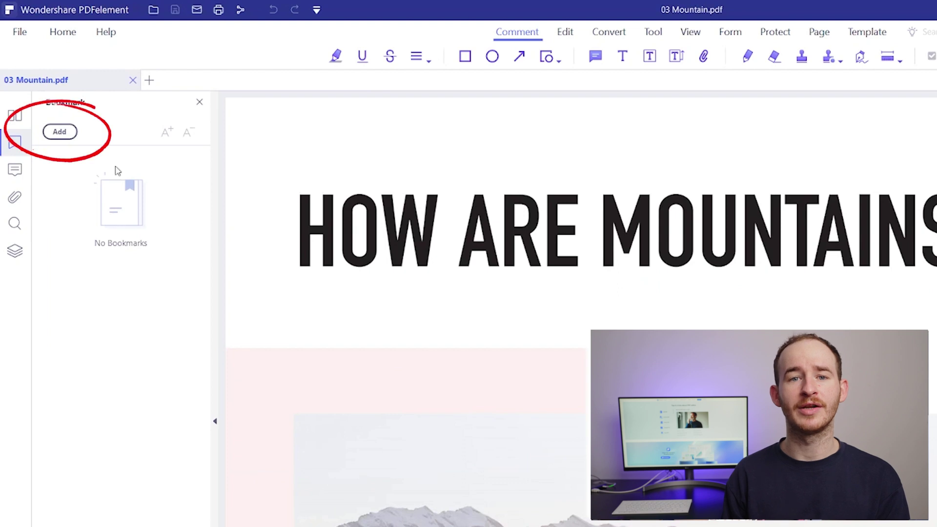
click(60, 133)
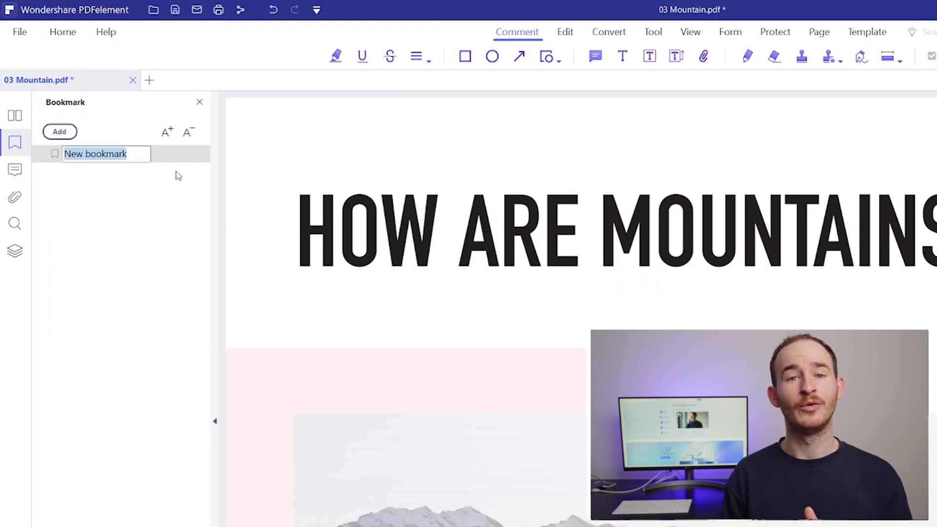
text(Pa)
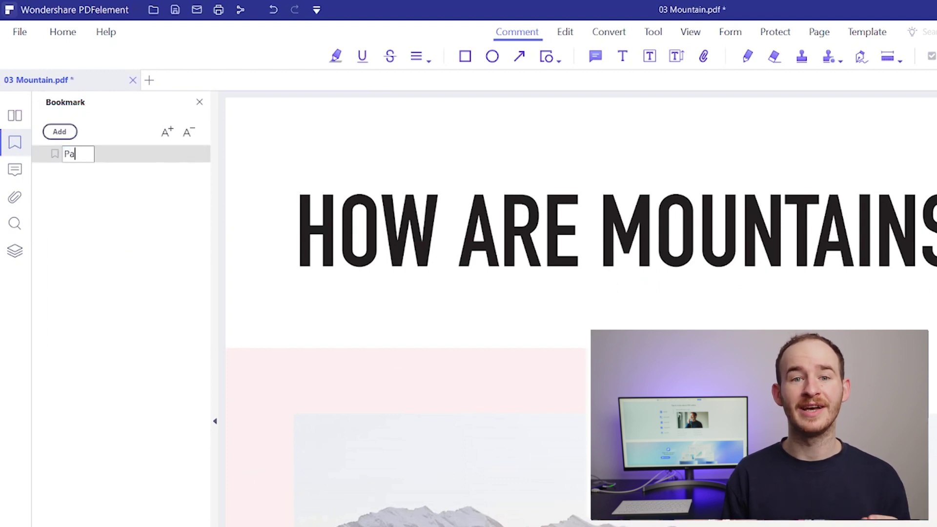
text(ge 1)
key(Return)
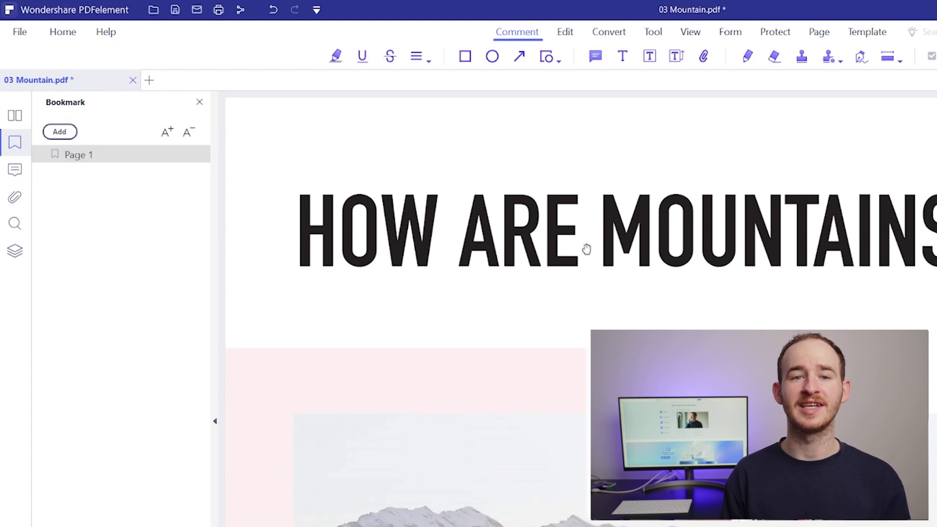
scroll(581, 309, down, 10)
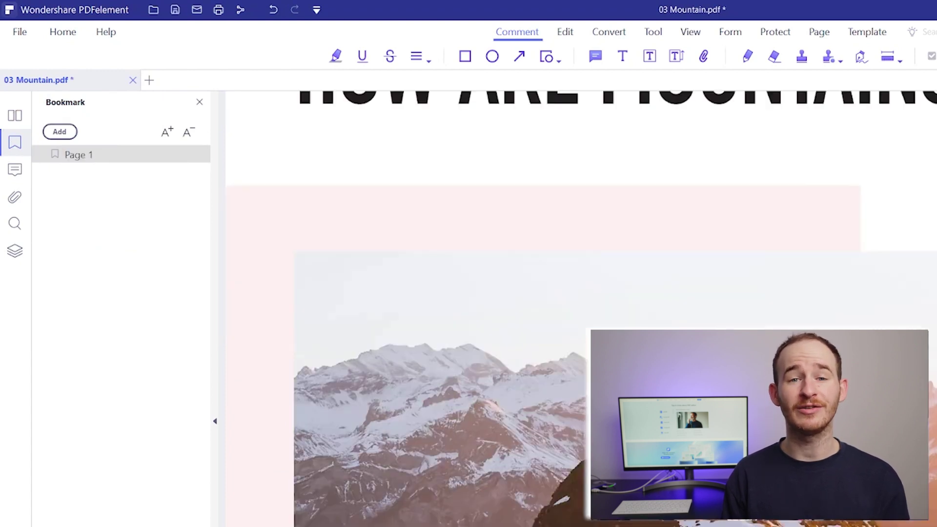
scroll(582, 309, down, 10)
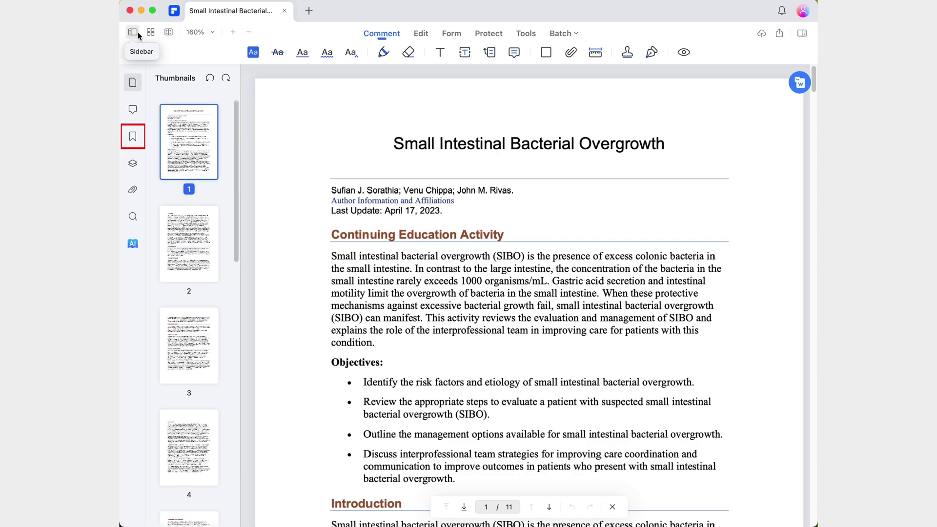
Step: Auto-generate bookmarks from the paper's headings, overwriting the existing bookmarks
click(131, 139)
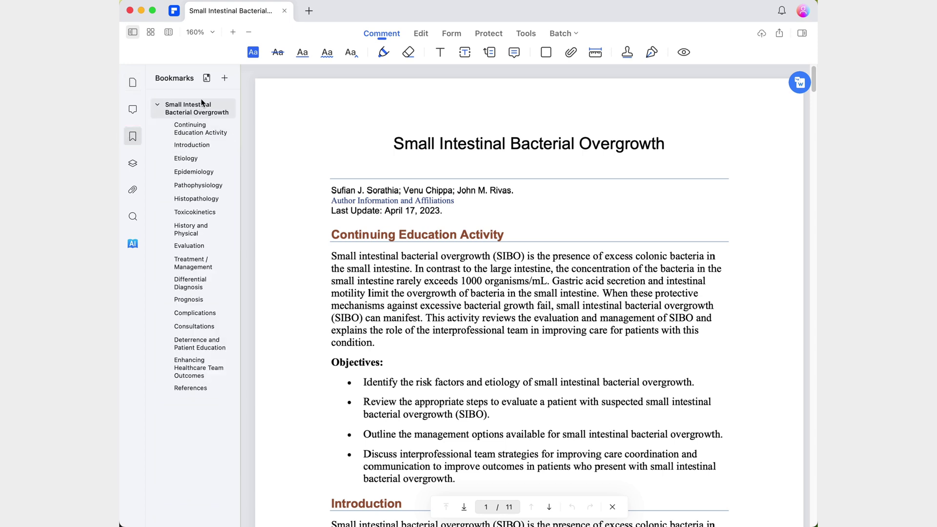
click(207, 80)
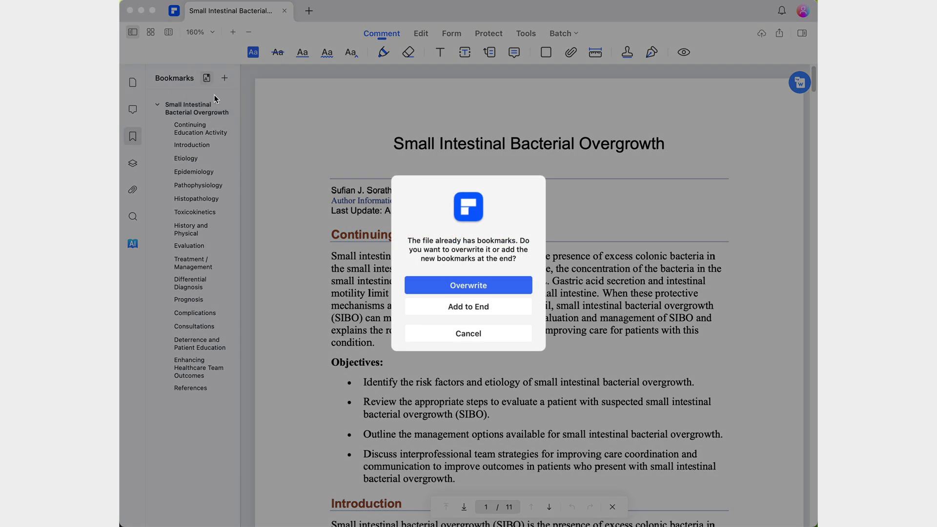
click(513, 291)
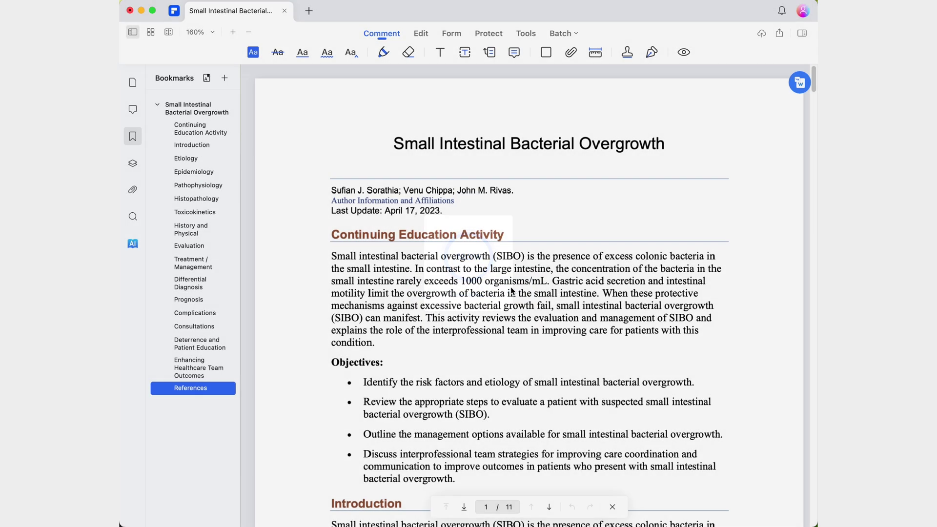
Step: Jump to Epidemiology, Treatment / Management, Consultations and Introduction via the new bookmarks
click(211, 173)
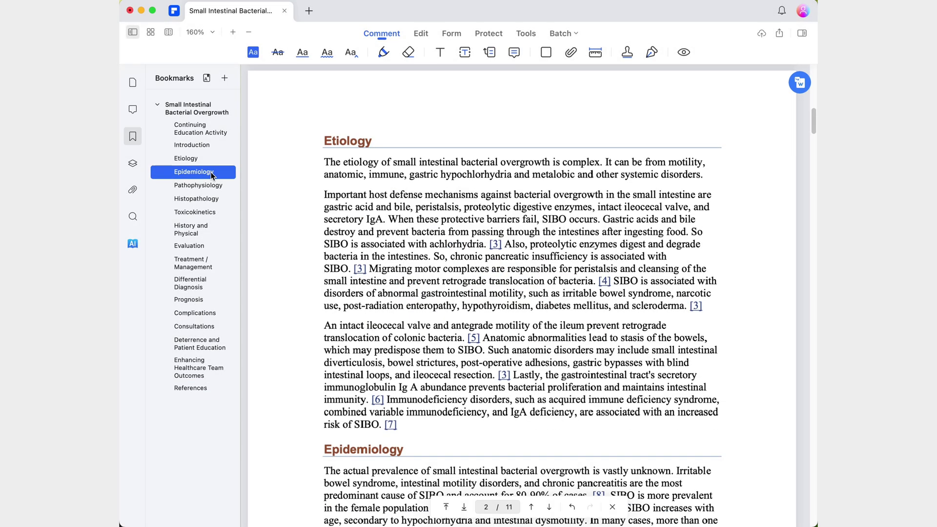
click(227, 268)
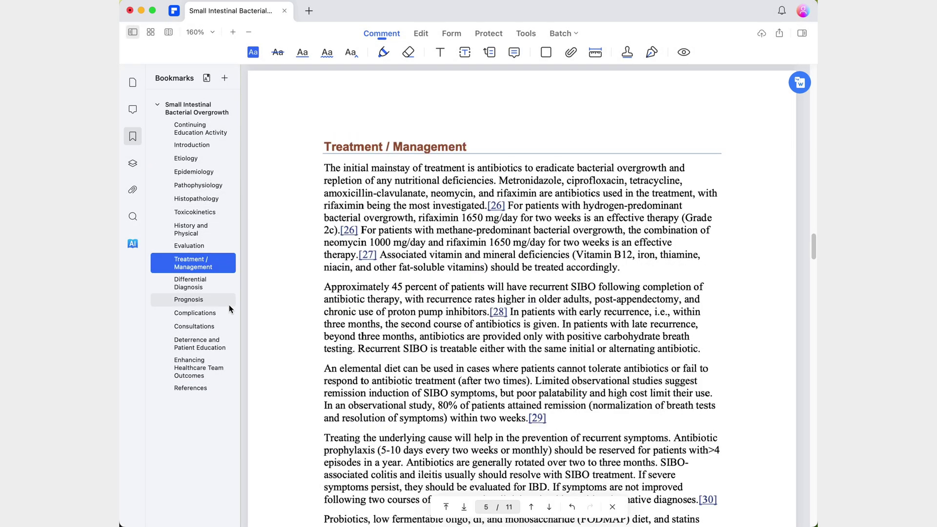
click(227, 327)
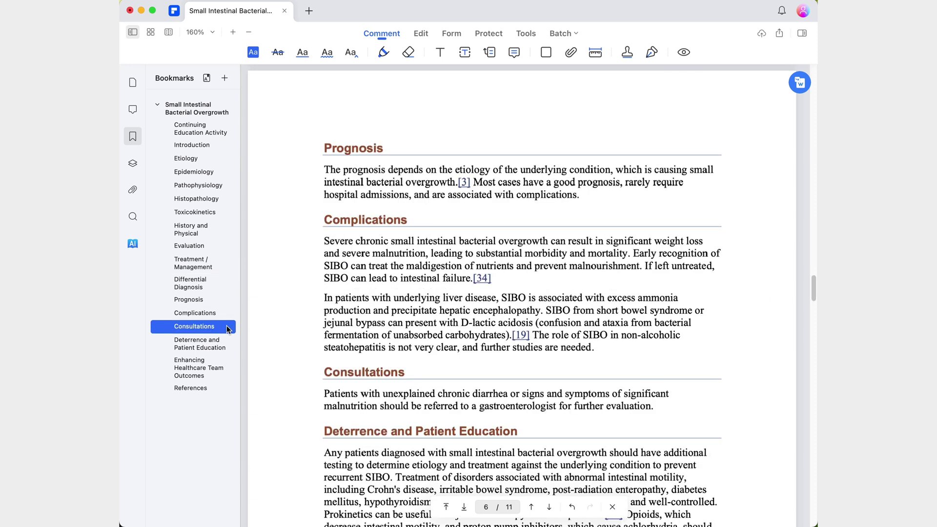
click(228, 147)
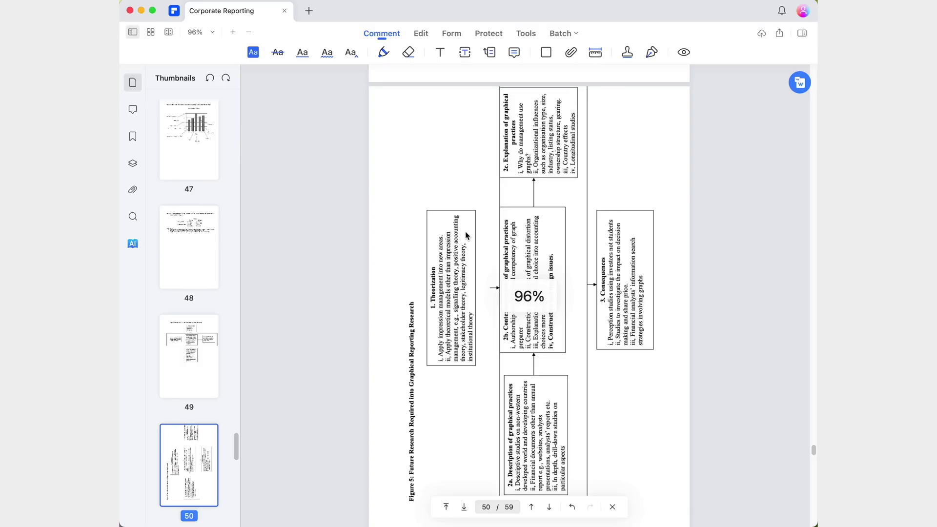
Step: Scroll Corporate Reporting back to its University of Glasgow cover page
scroll(515, 287, down, 1)
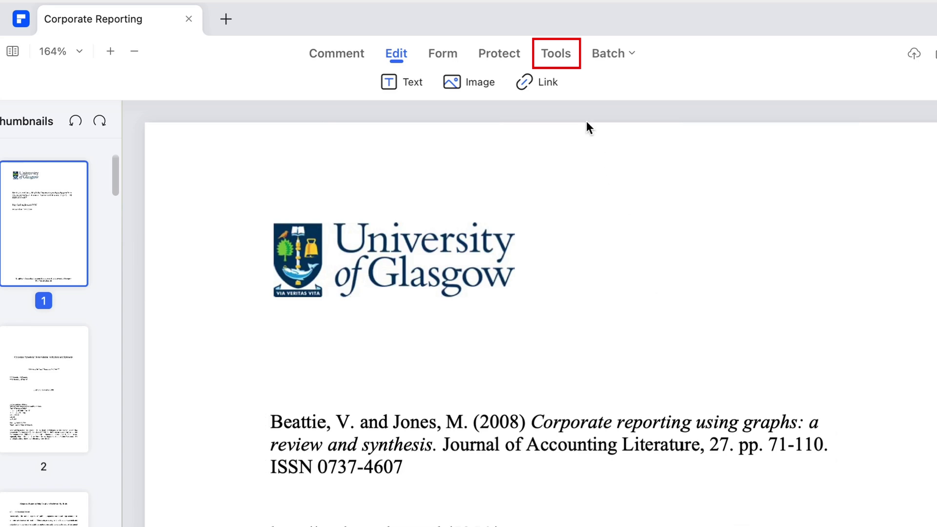
Step: Start page numbering and preview pages 1 to 4, then return to the first page
click(560, 62)
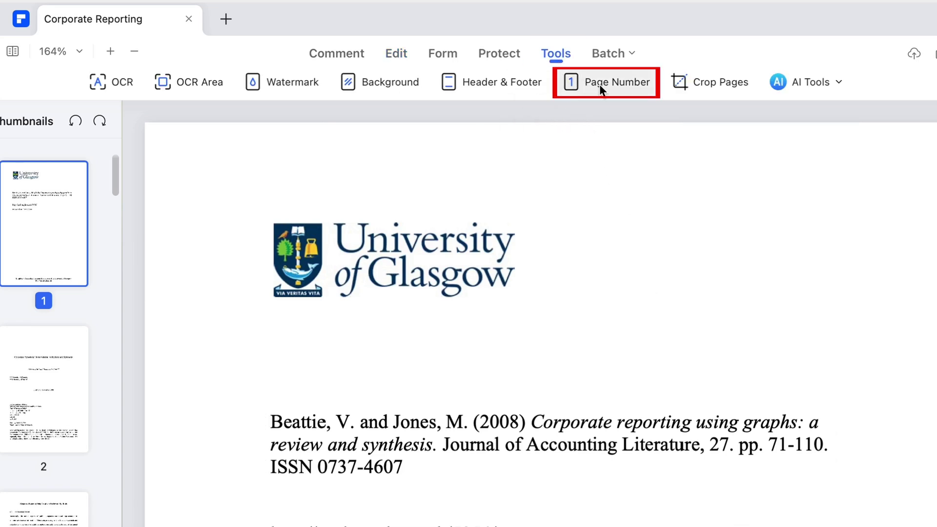
click(633, 92)
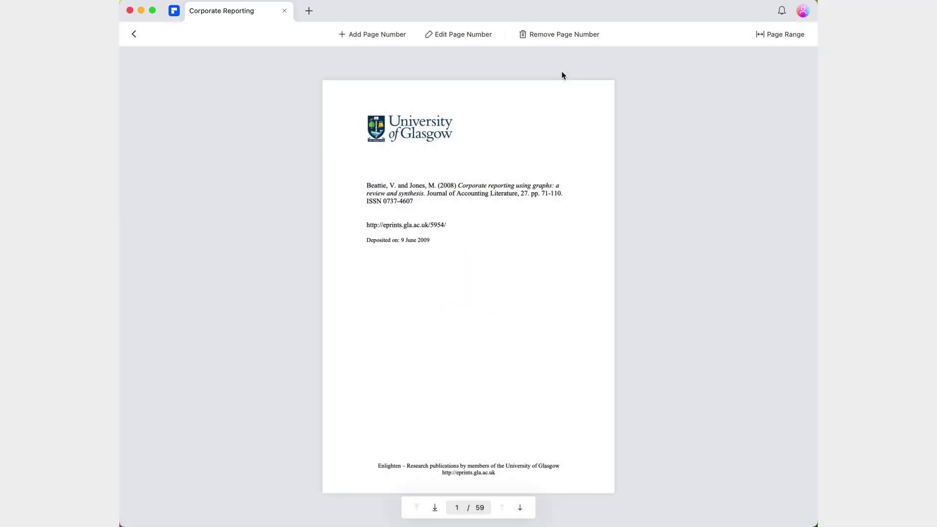
click(521, 509)
click(520, 508)
click(521, 508)
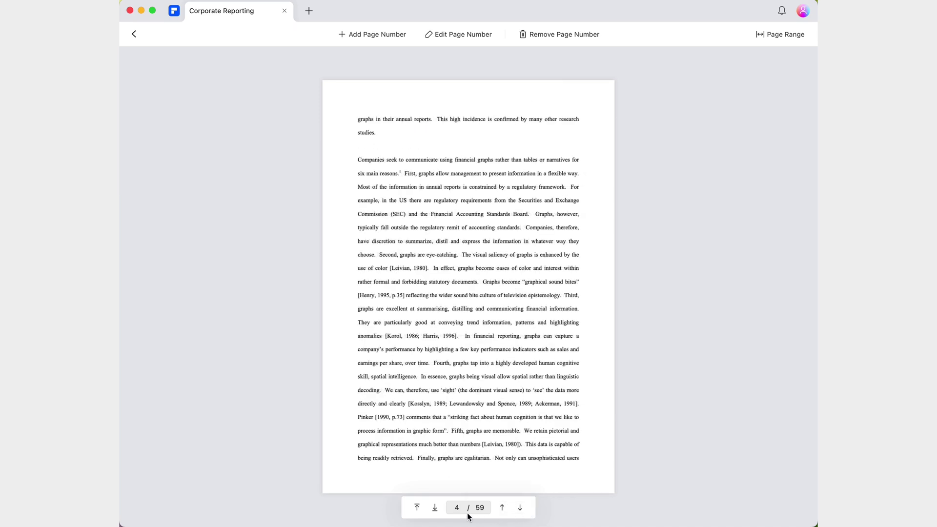
click(416, 514)
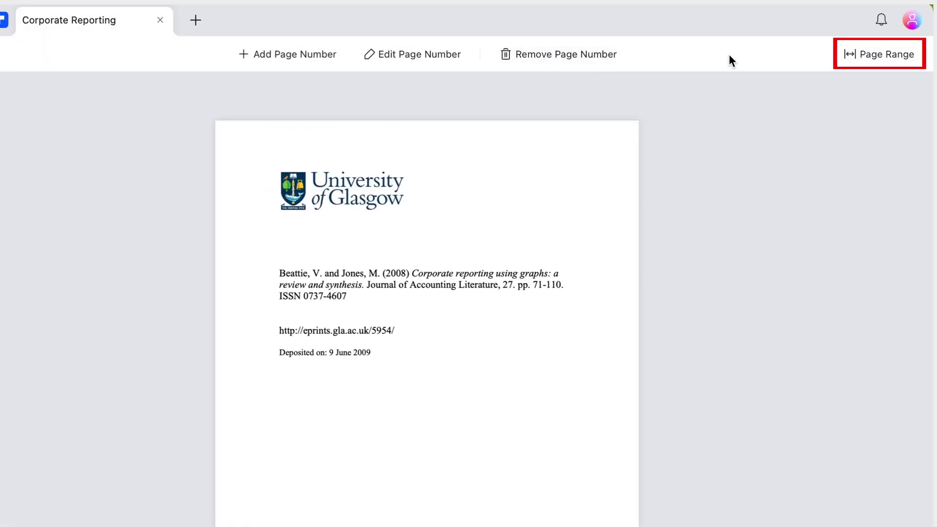
Step: Limit the page-numbering range to pages 2–45 and 56–59
click(887, 65)
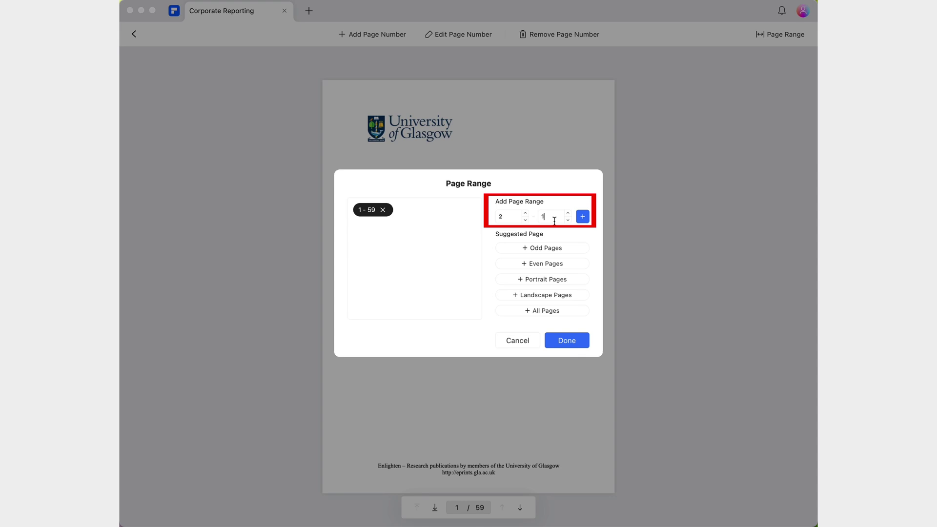
click(582, 218)
click(588, 218)
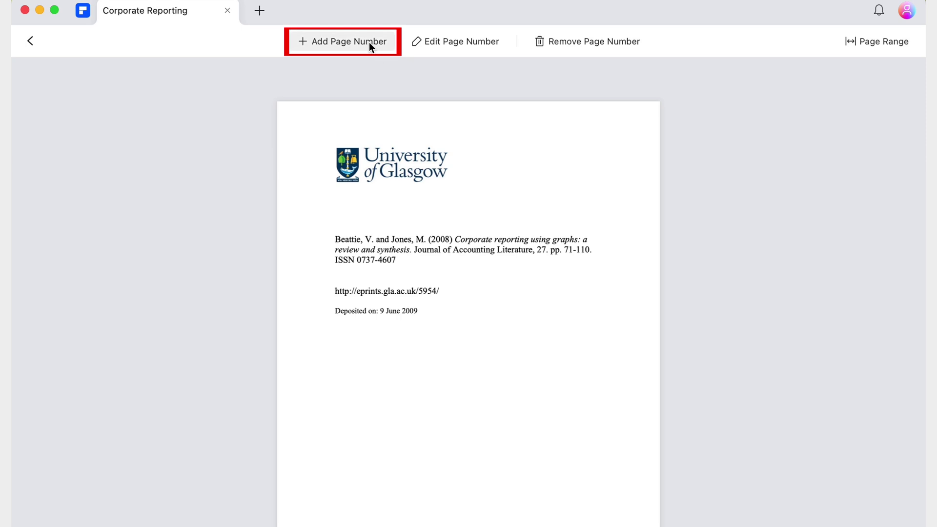
Step: Create a page number template as left header text, 14pt and underlined
click(390, 35)
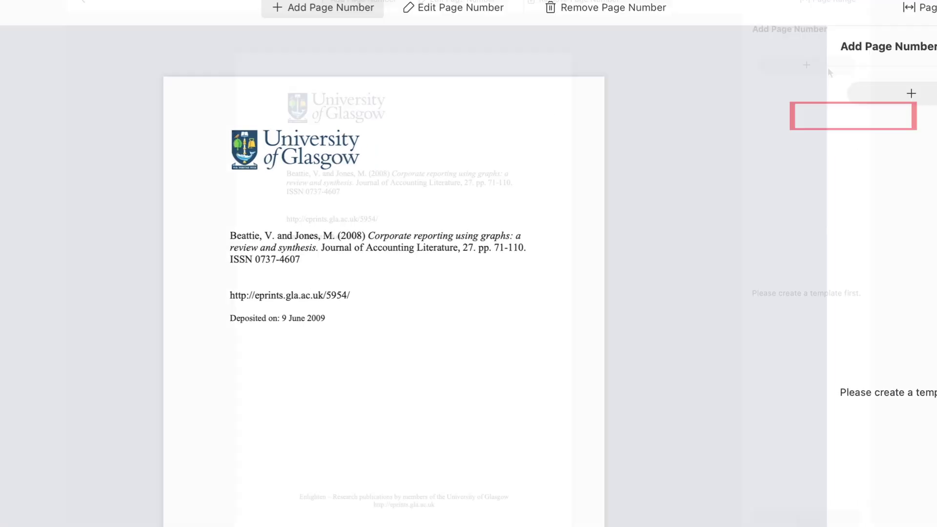
click(828, 73)
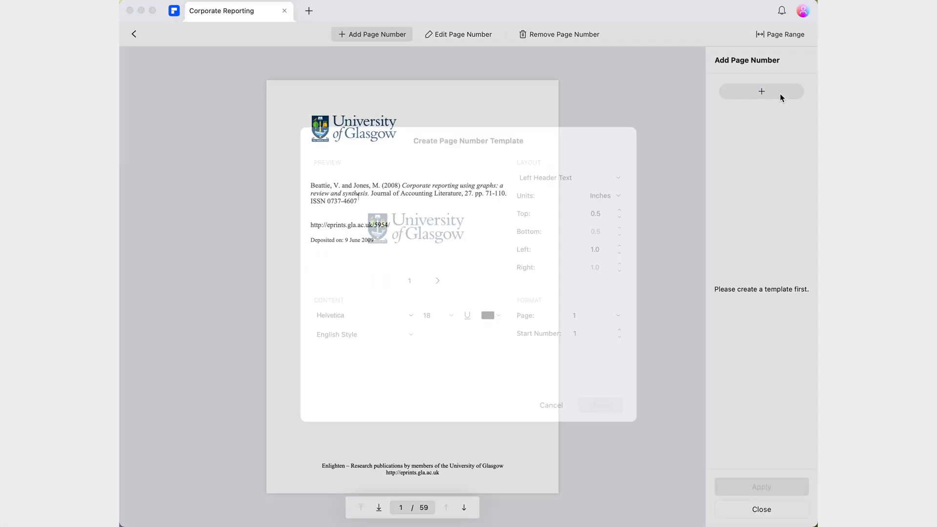
click(605, 178)
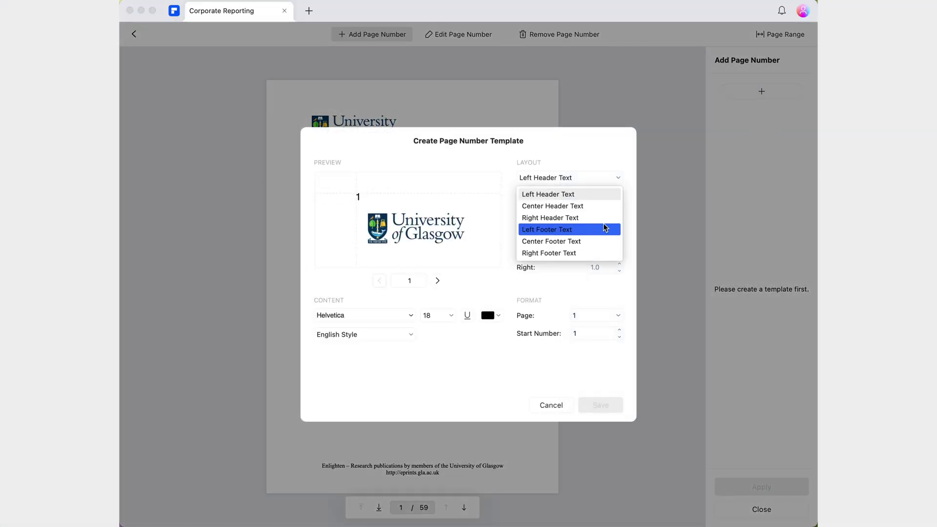
click(599, 195)
click(448, 316)
click(441, 380)
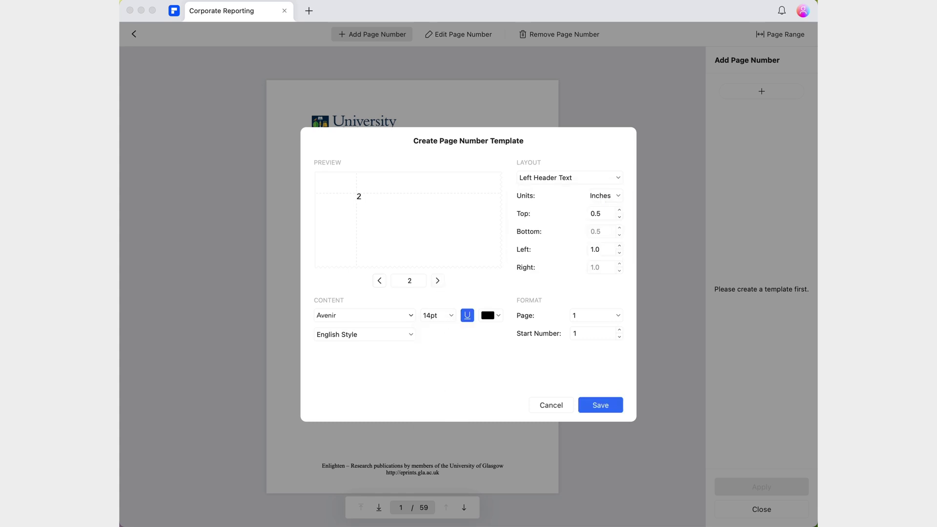
click(438, 281)
Step: Preview the page numbers across the following pages
click(438, 281)
click(437, 280)
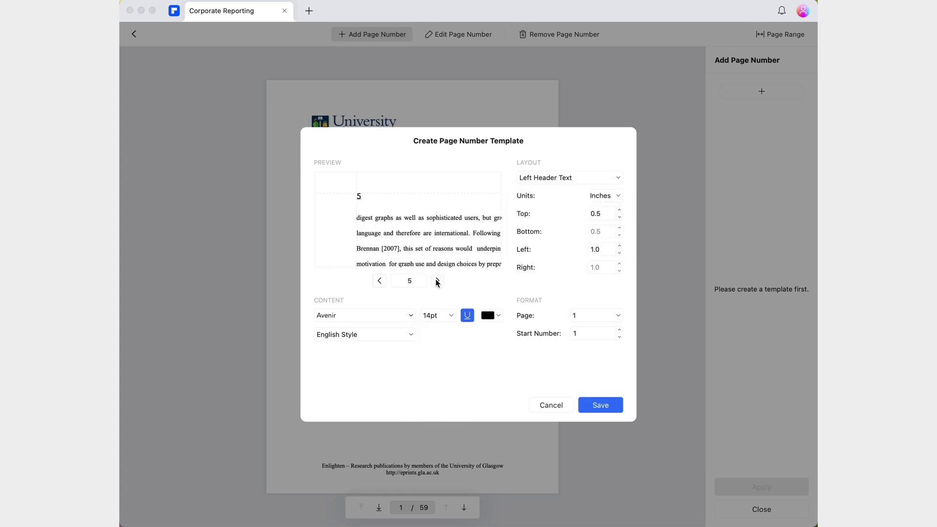
click(437, 281)
click(438, 280)
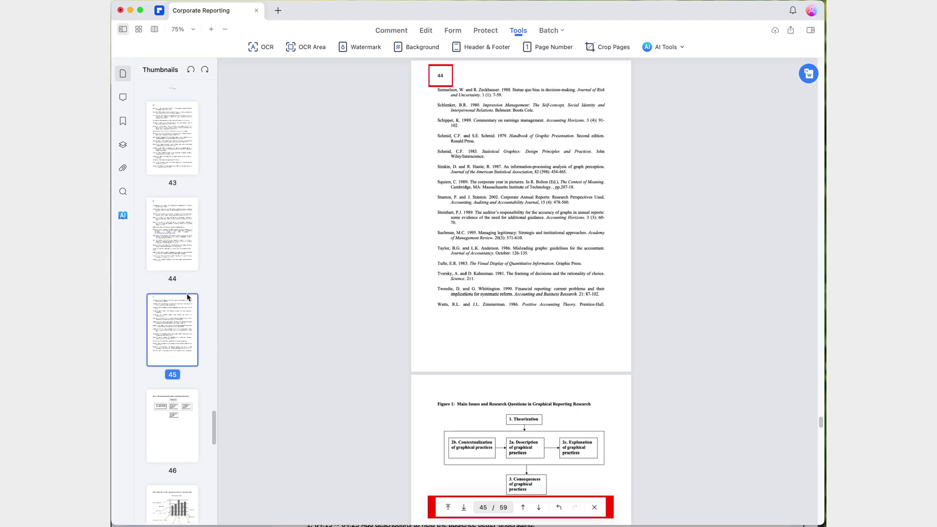
Step: Jump to page 46 and scroll through the figures and tables to page 55
click(184, 439)
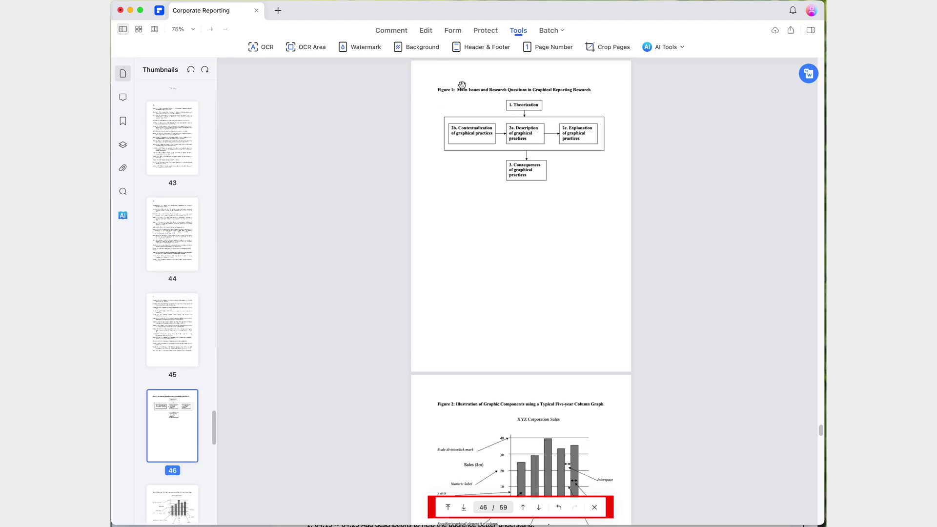
scroll(721, 372, down, 10)
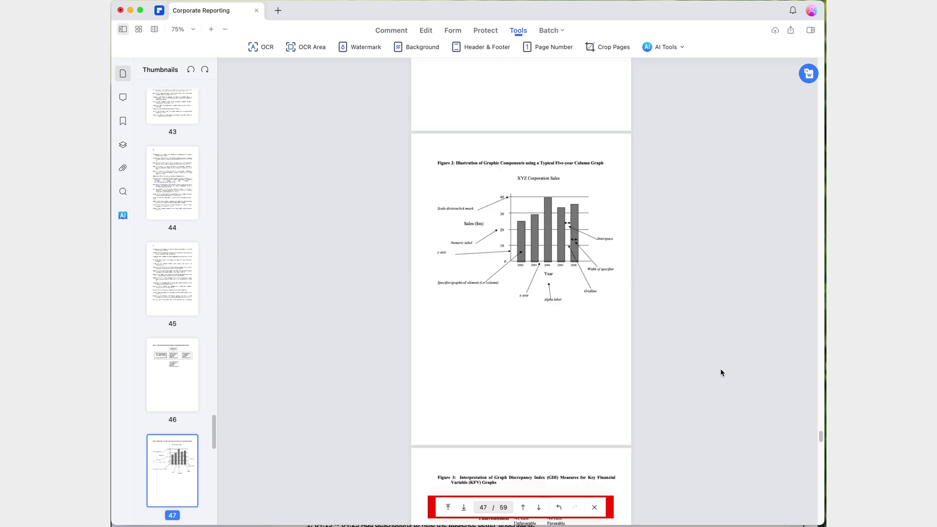
scroll(721, 372, down, 5)
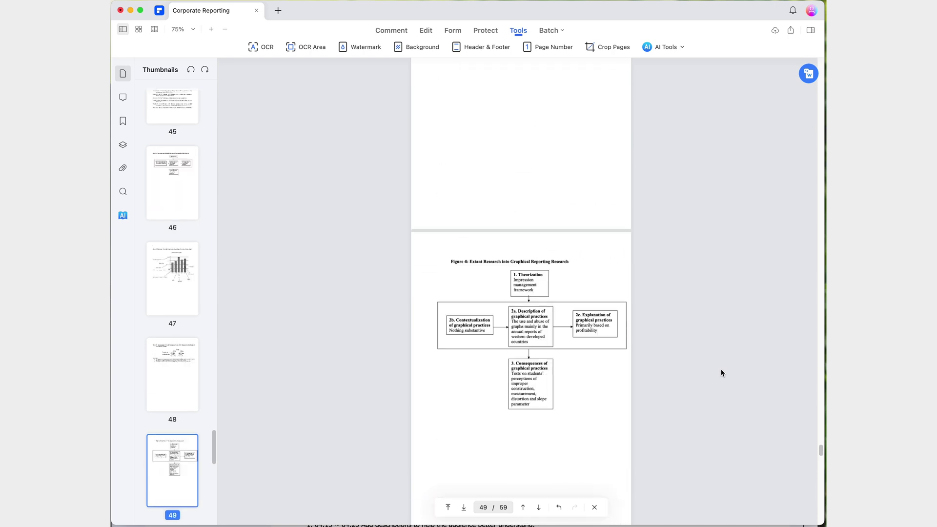
scroll(721, 373, down, 10)
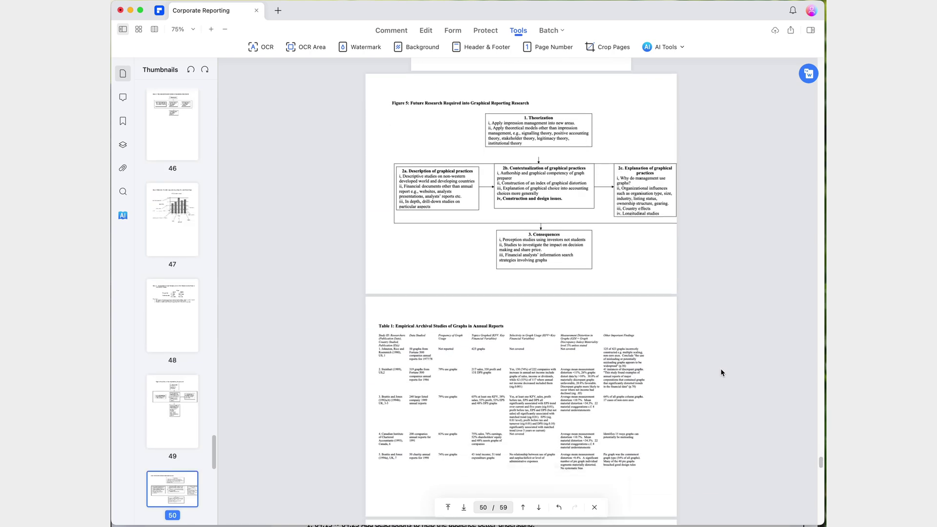
scroll(721, 373, down, 8)
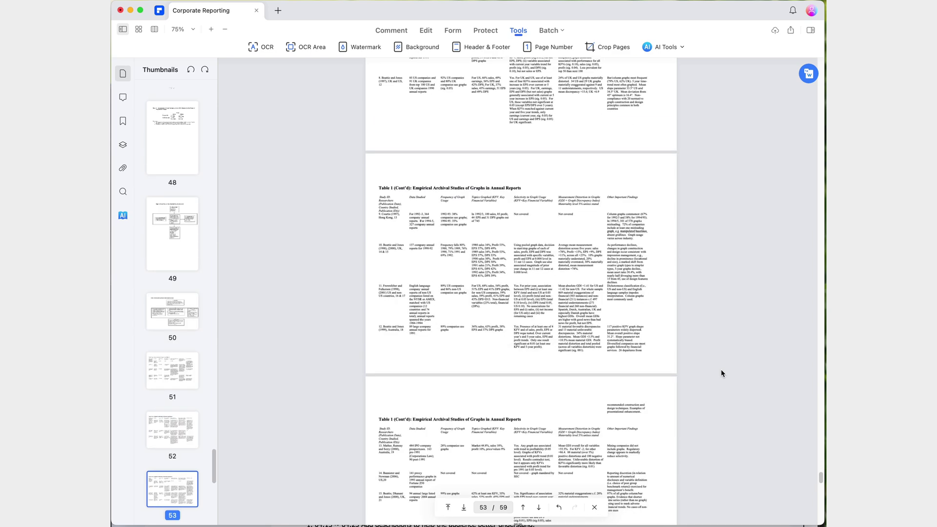
scroll(721, 373, down, 6)
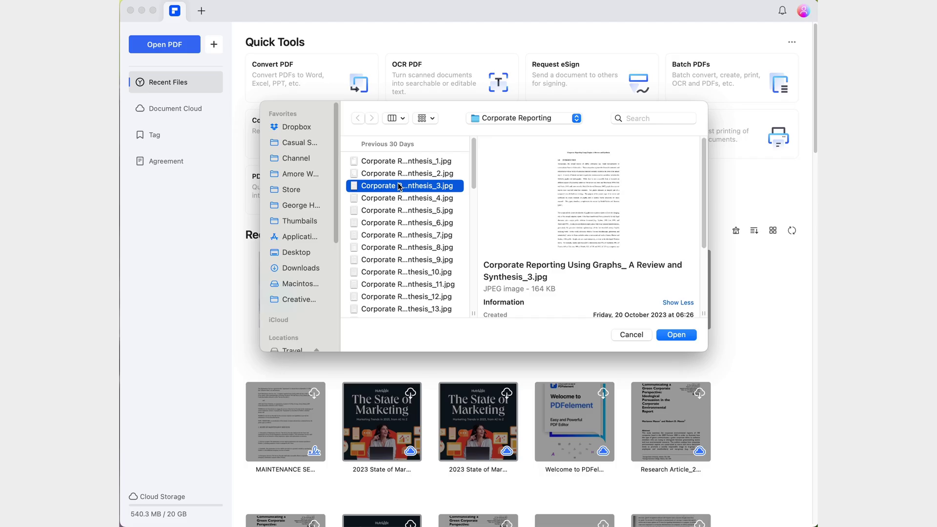
Step: Select all 59 Corporate Reporting JPG images and open them as PDFs
key(super+a)
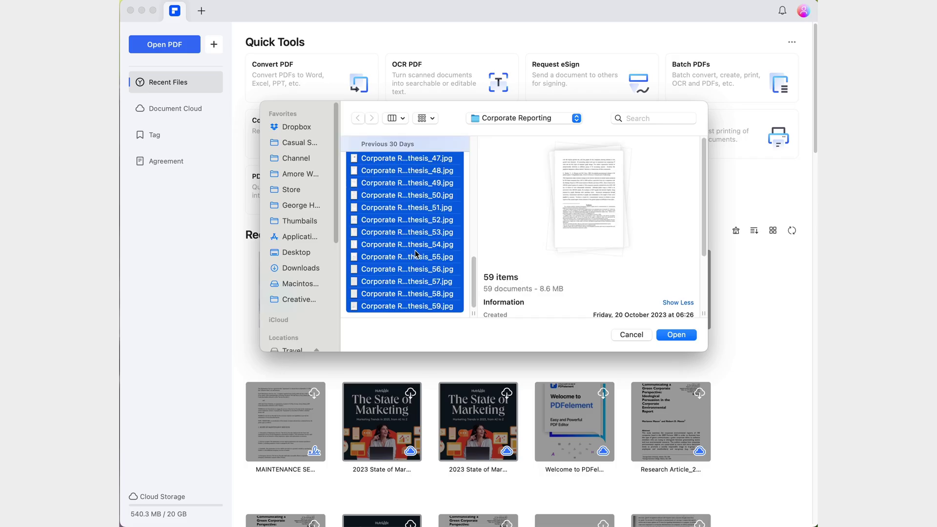
click(675, 336)
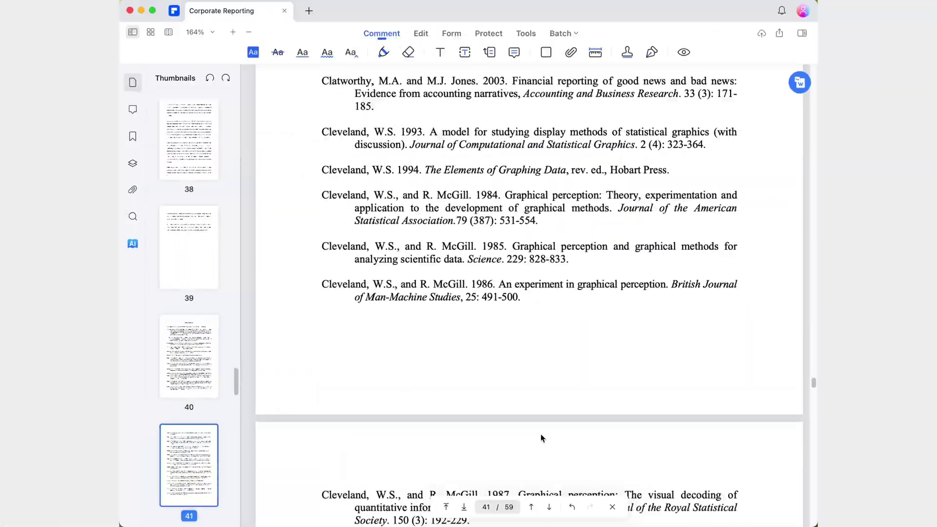
Step: Rotate pages 50 and 51 clockwise so they read upright, then move to page 52
scroll(541, 436, down, 10)
scroll(541, 438, down, 20)
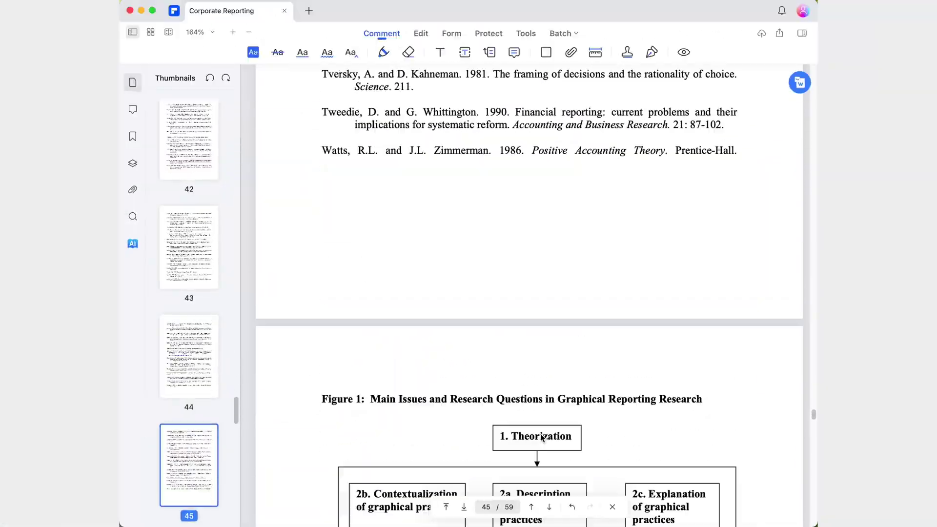
scroll(541, 438, up, 5)
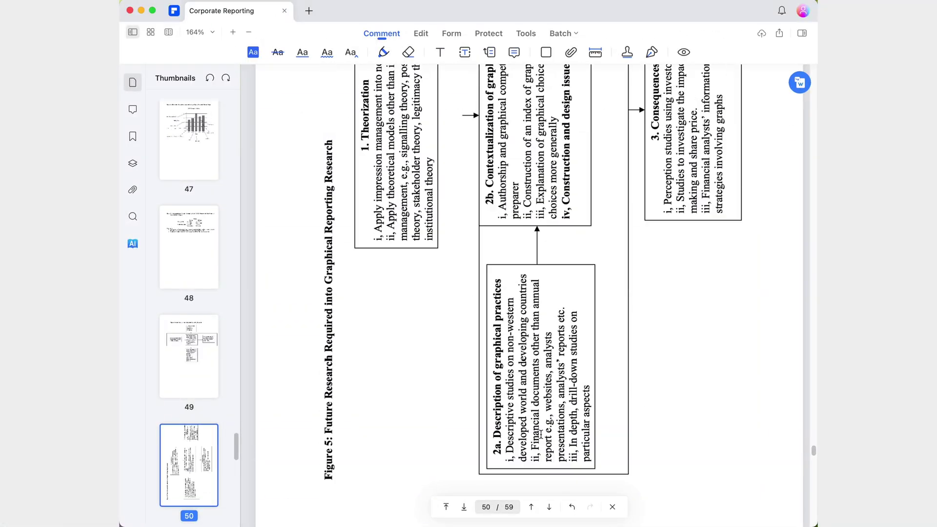
scroll(530, 197, down, 5)
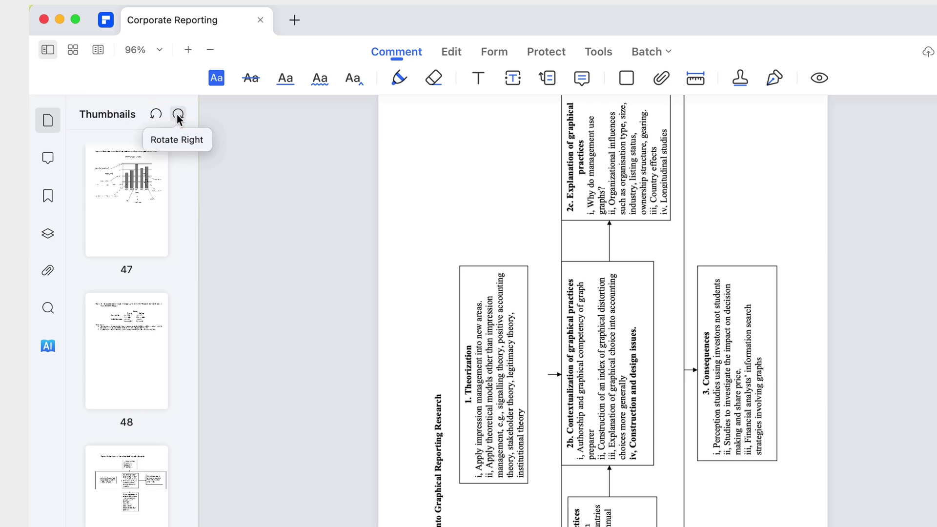
click(178, 115)
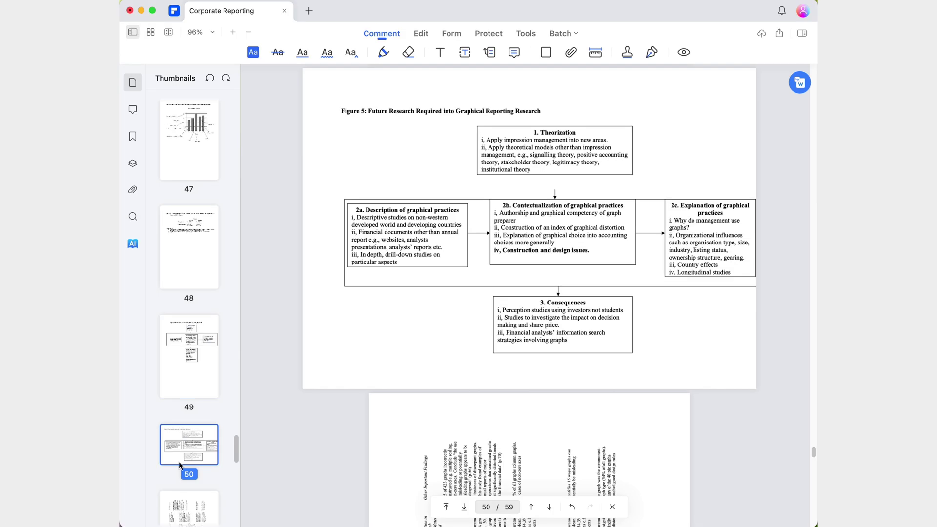
click(189, 507)
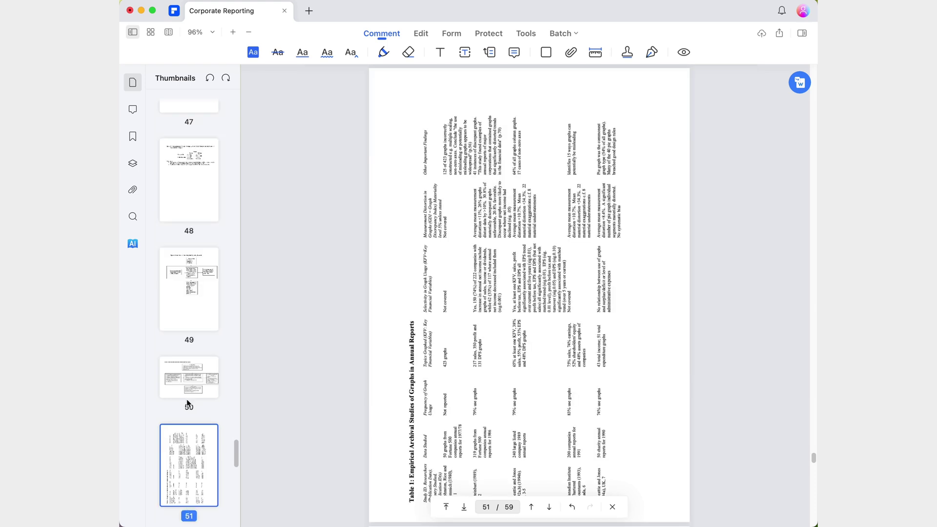
click(226, 79)
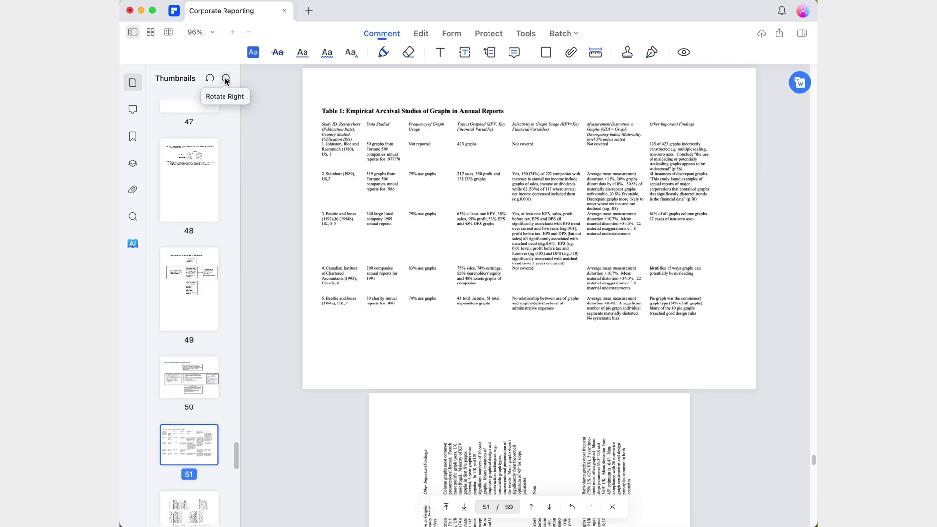
click(189, 508)
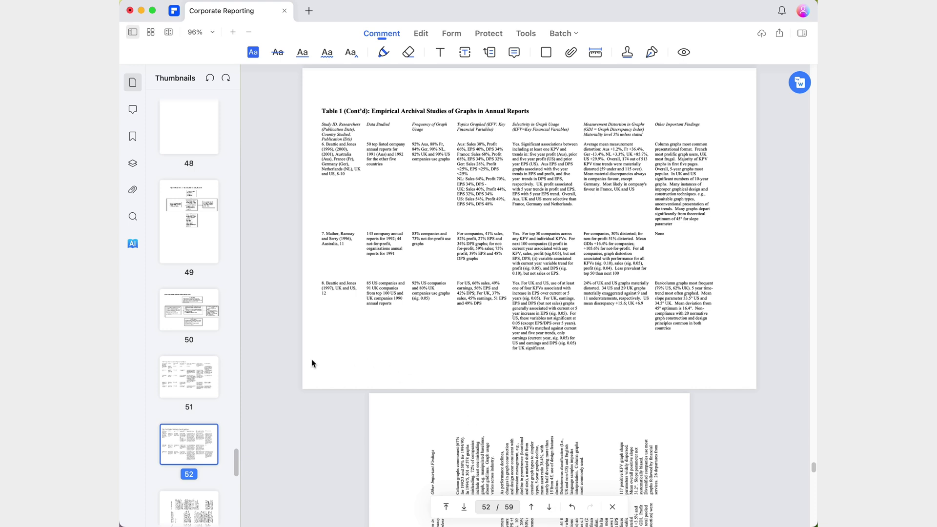
Step: Switch to the page organizer from a thumbnail's context menu and dismiss the page size tip
right_click(212, 442)
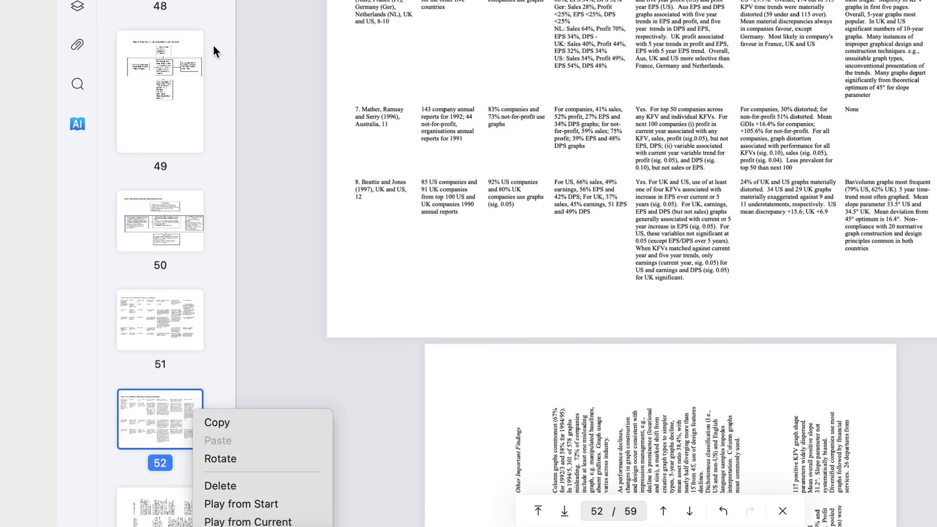
click(145, 201)
right_click(154, 205)
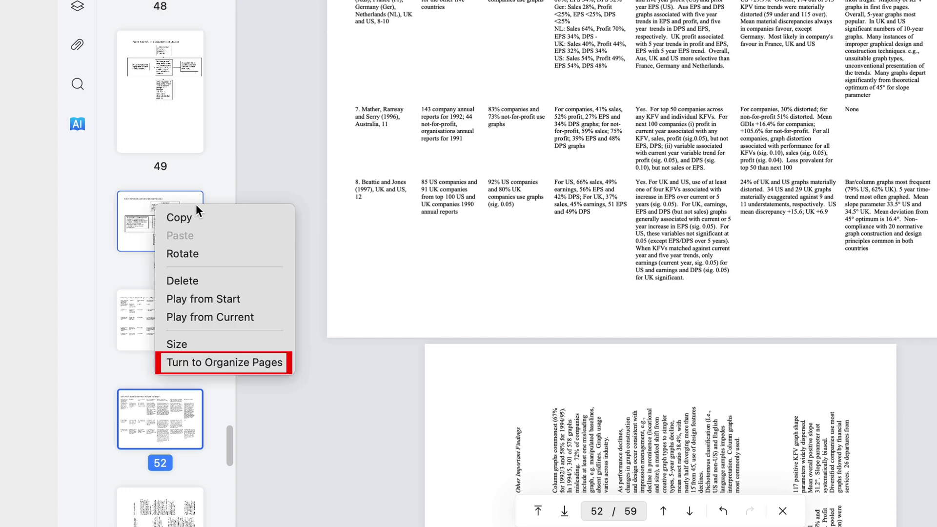
click(224, 362)
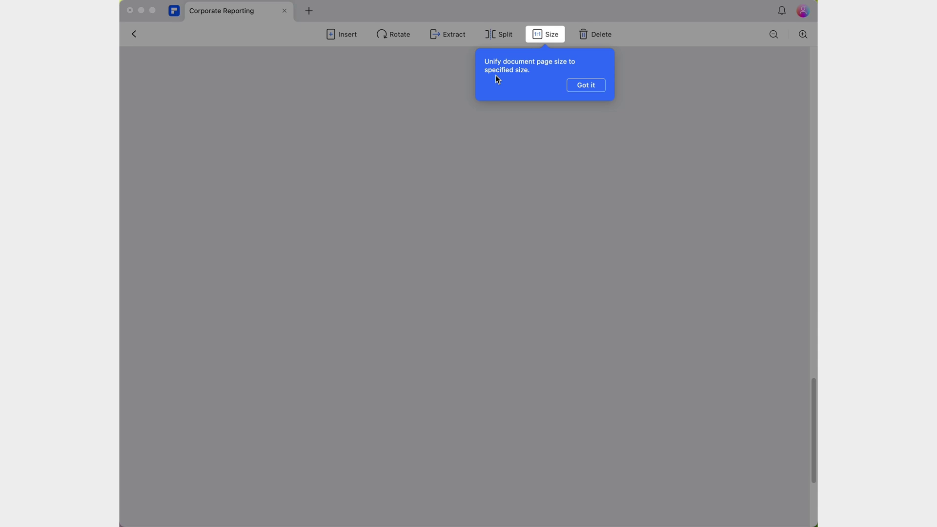
click(582, 85)
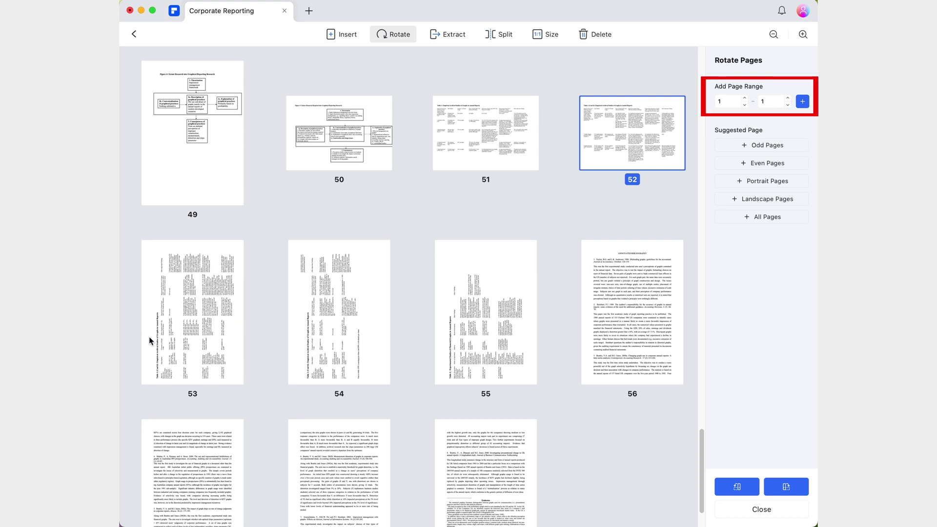
Step: Rotate pages 53–55 clockwise, then add all landscape pages and rotate pages 50–55 counterclockwise
click(731, 97)
text(53)
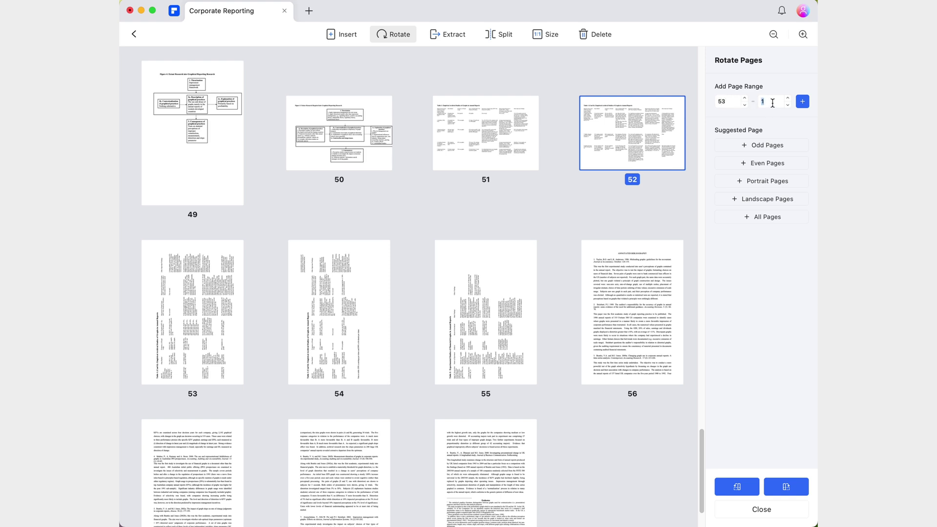
text(55)
click(803, 102)
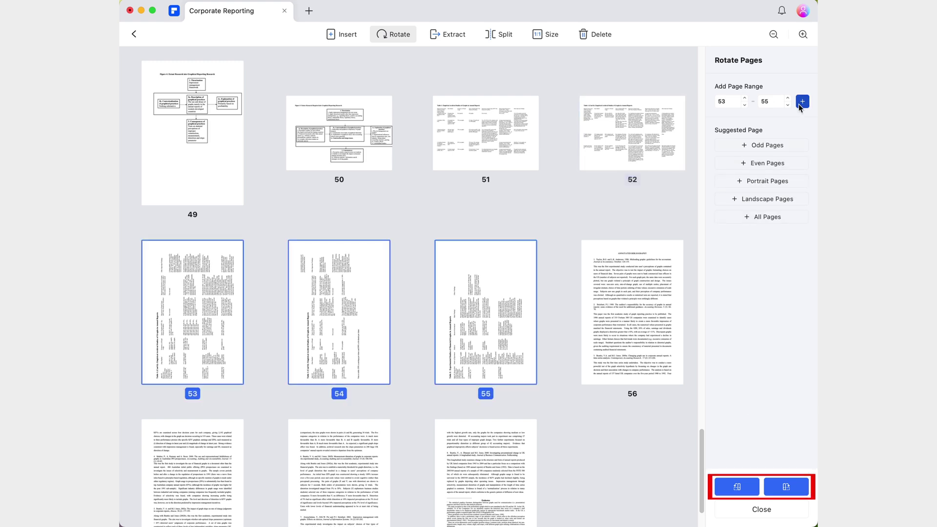
click(793, 485)
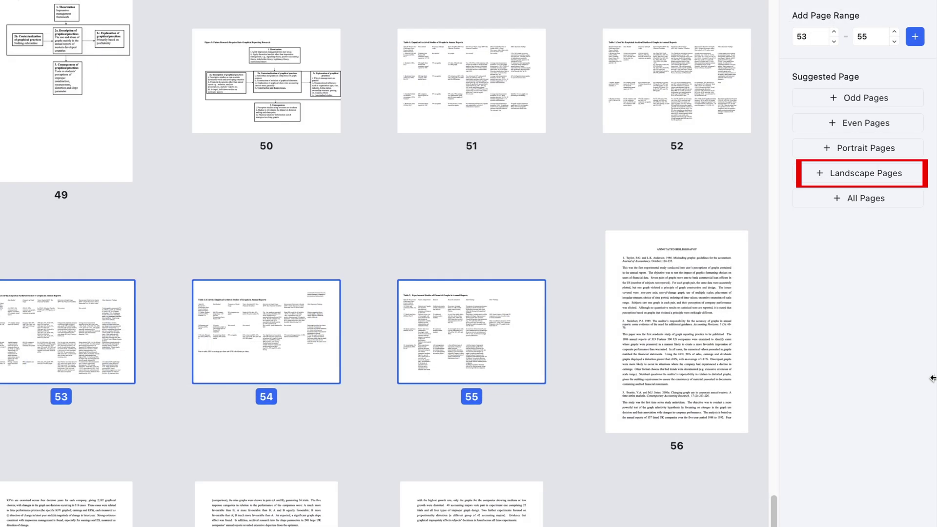
click(869, 174)
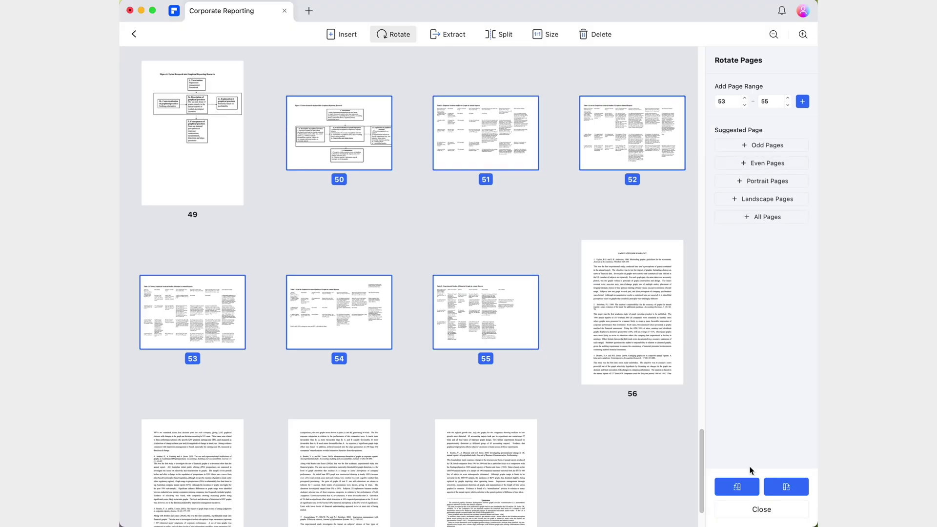
click(748, 488)
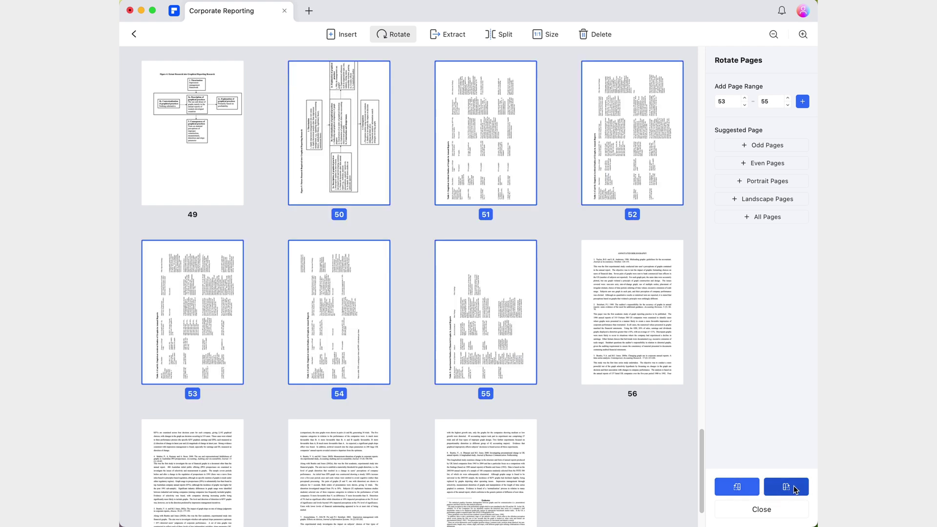
Step: Rotate pages 50–55 back clockwise, then open Organize Pages' Size settings for page 55
click(793, 486)
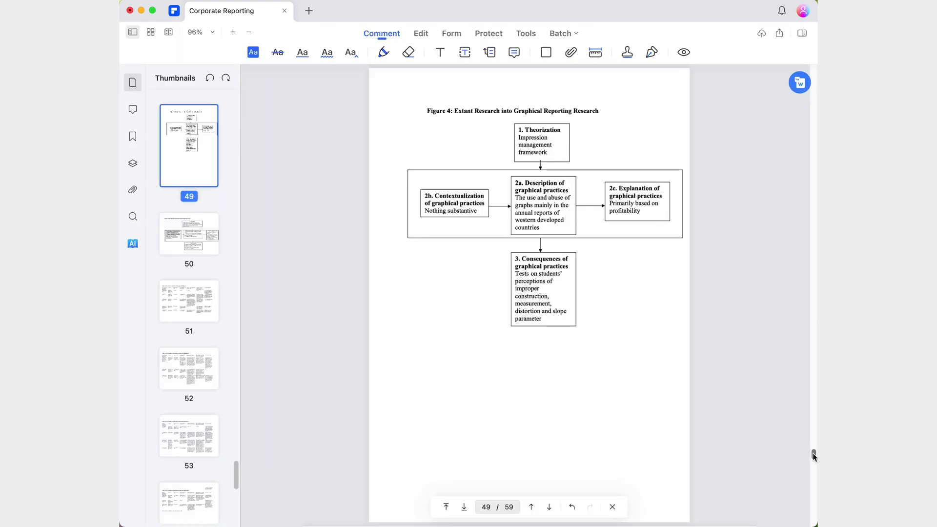
drag(813, 456, 813, 483)
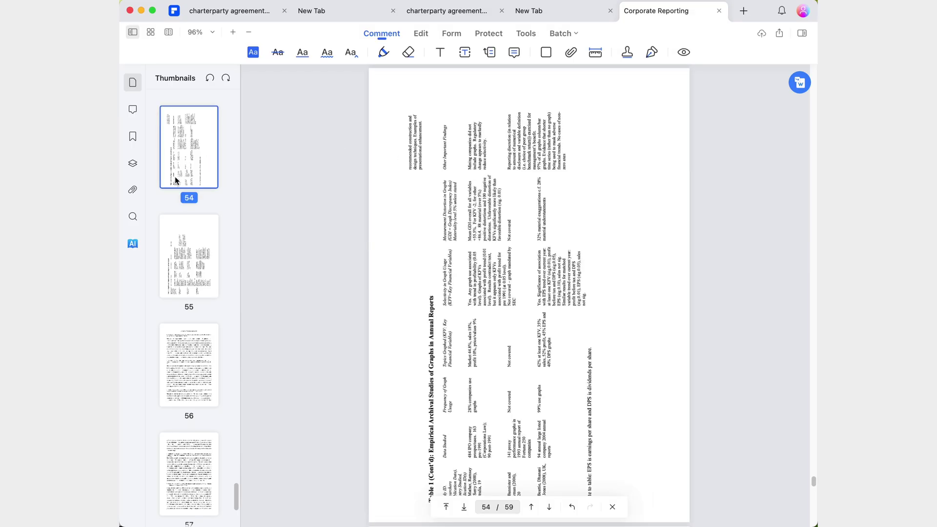
click(177, 250)
click(200, 163)
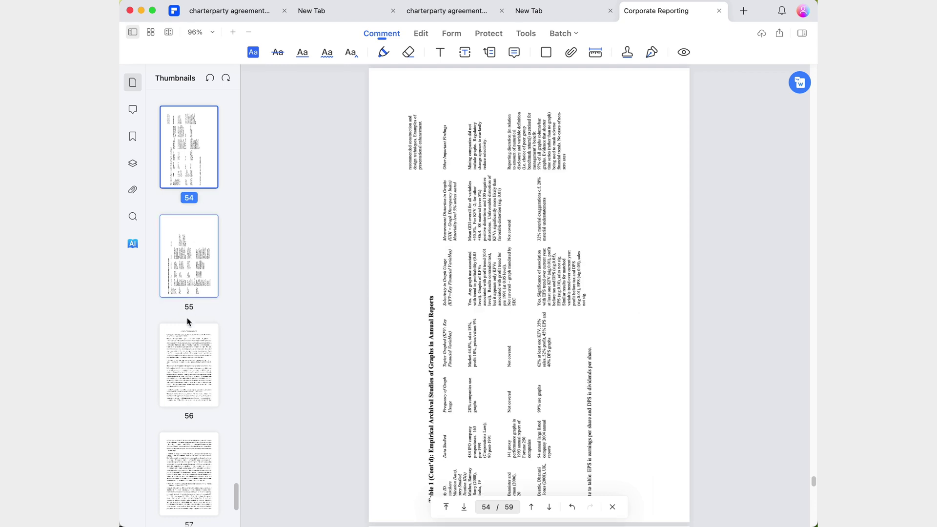
click(187, 306)
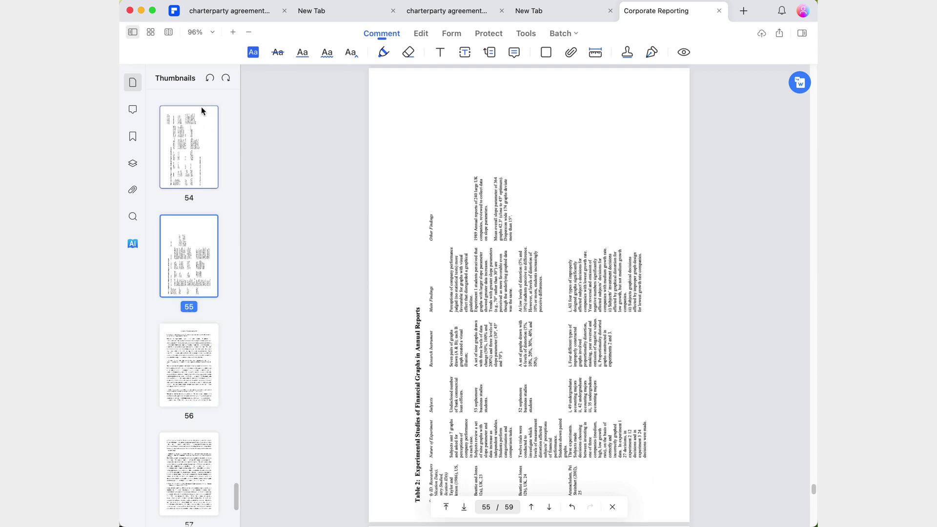
click(151, 32)
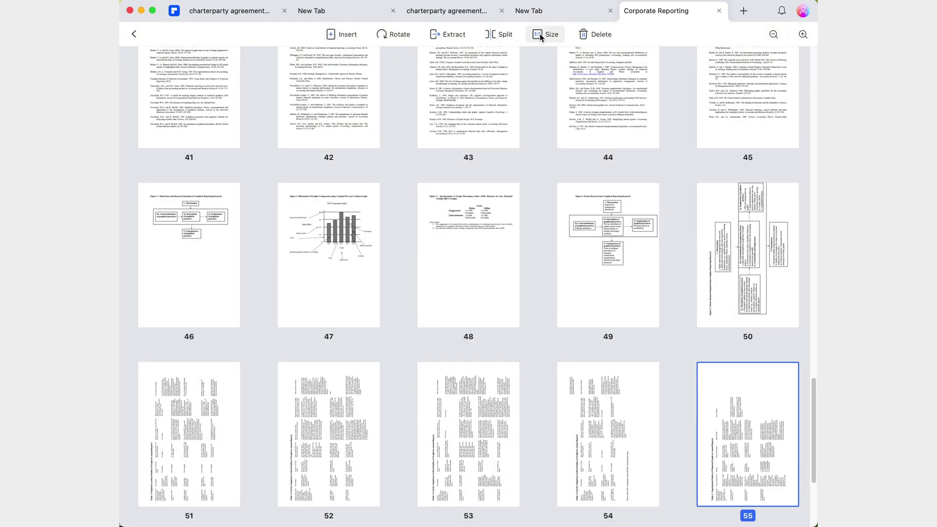
click(540, 34)
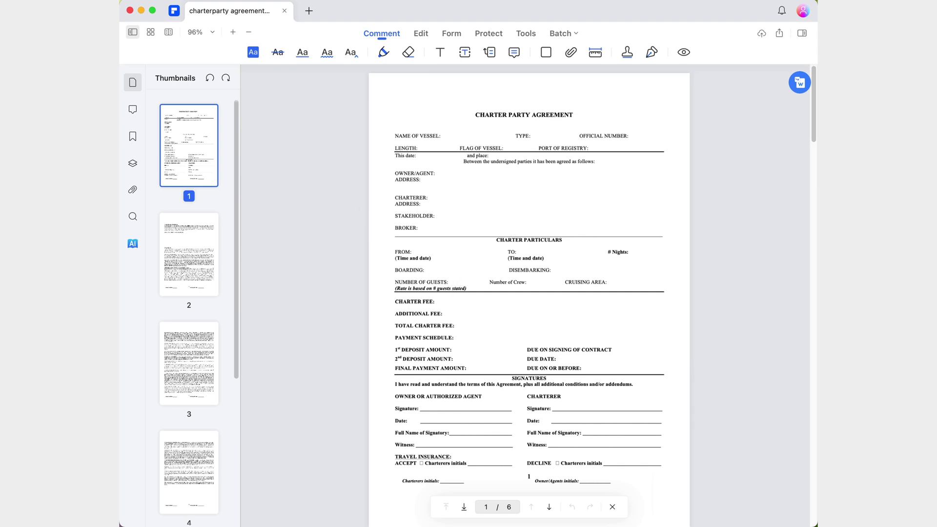
key(super+p)
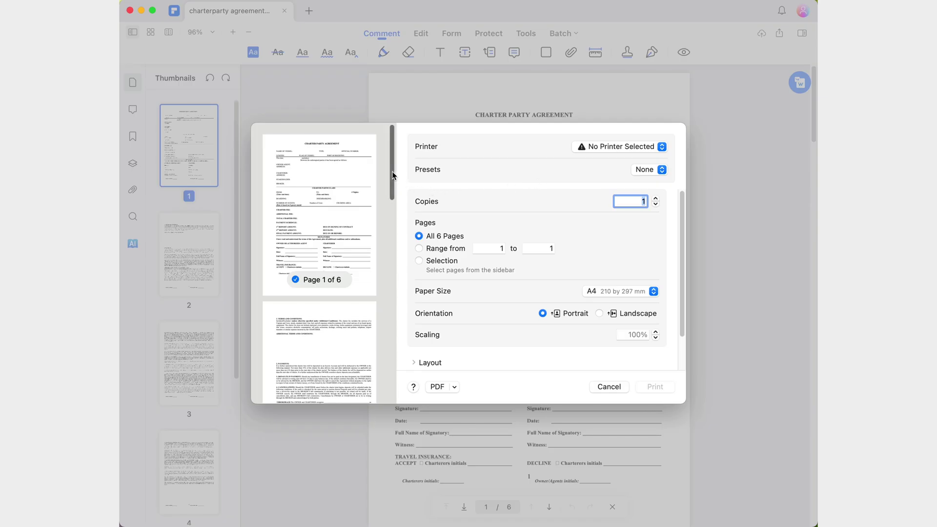
scroll(382, 337, down, 15)
scroll(380, 380, down, 3)
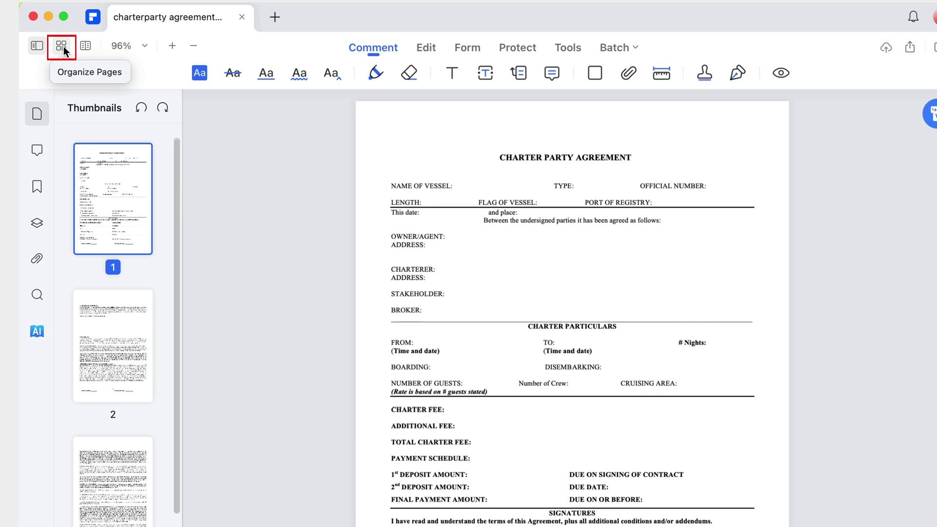
Step: Open the Size settings from Organize Pages for the six-page charter party agreement
click(64, 51)
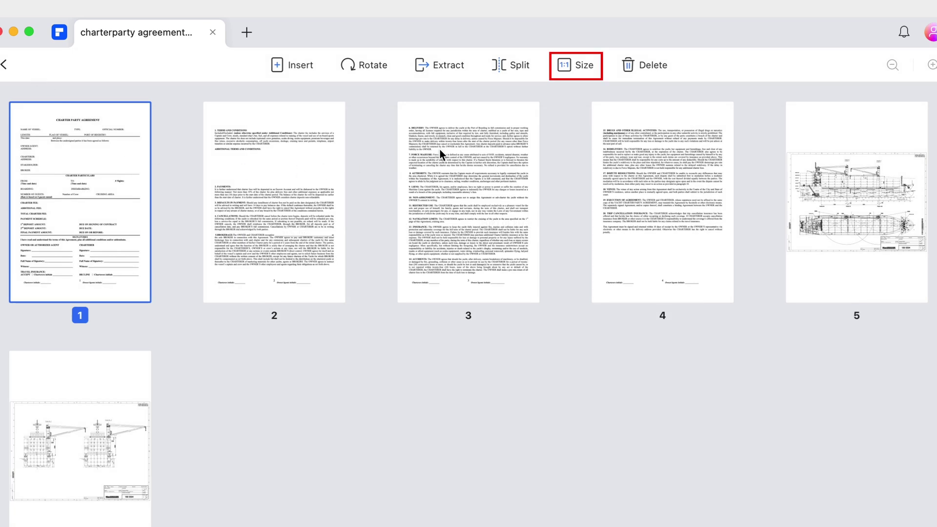
click(584, 73)
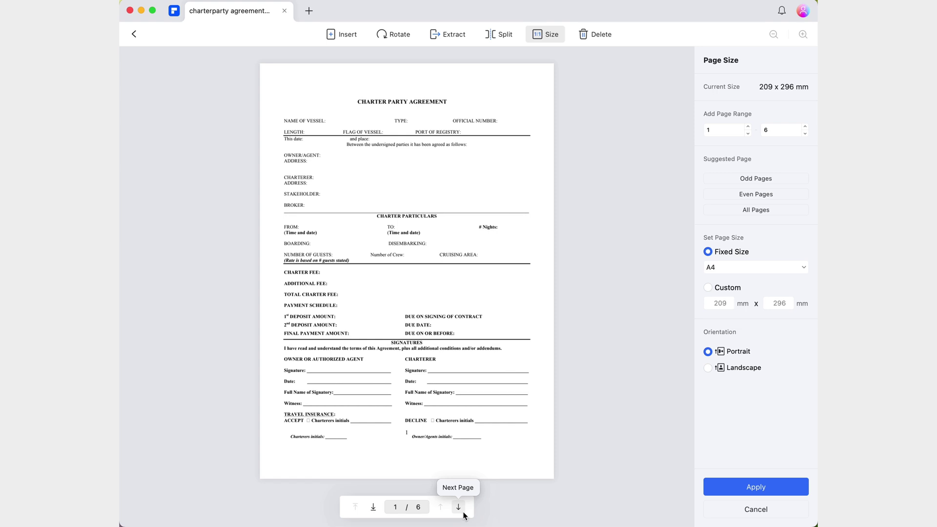
Step: Step the size preview forward to the ship drawing page and back to page 1
click(463, 513)
click(463, 513)
click(462, 514)
click(462, 513)
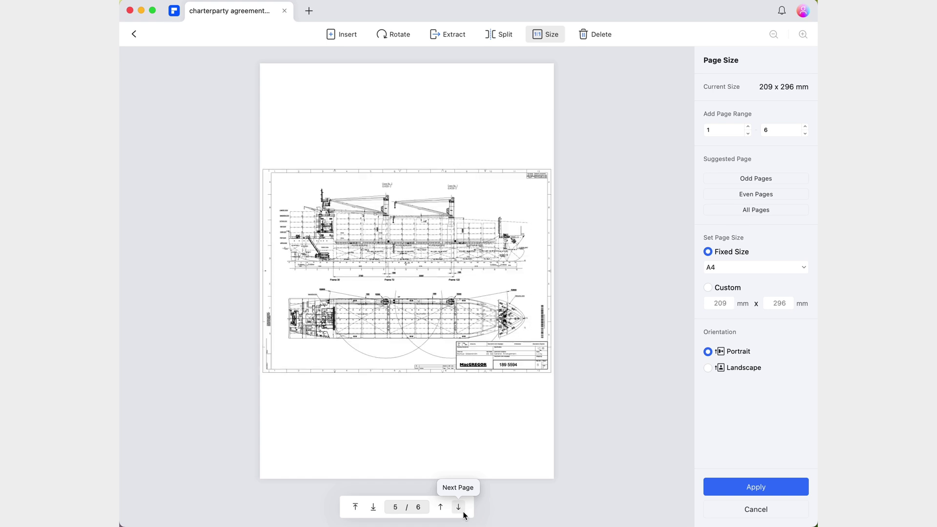
click(463, 514)
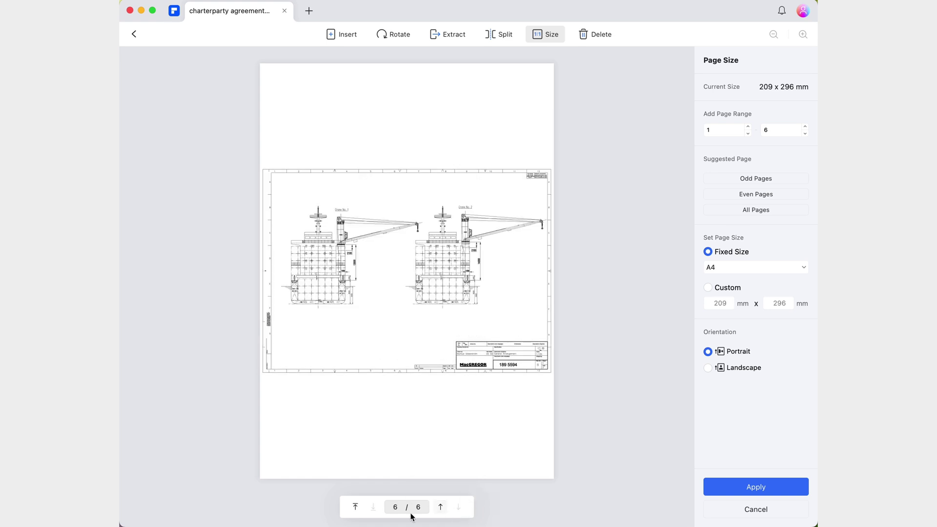
click(356, 509)
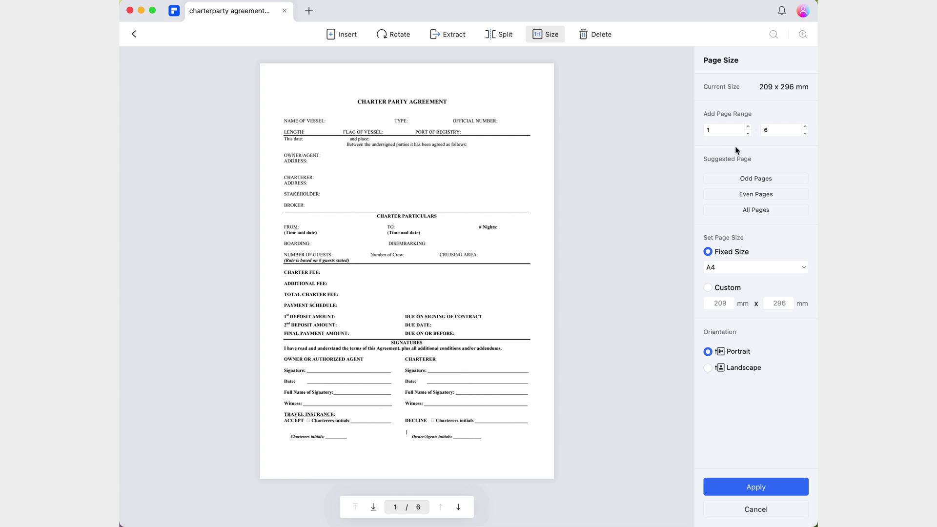
Step: Resize pages 1–4 to the Legal fixed paper size
double_click(763, 131)
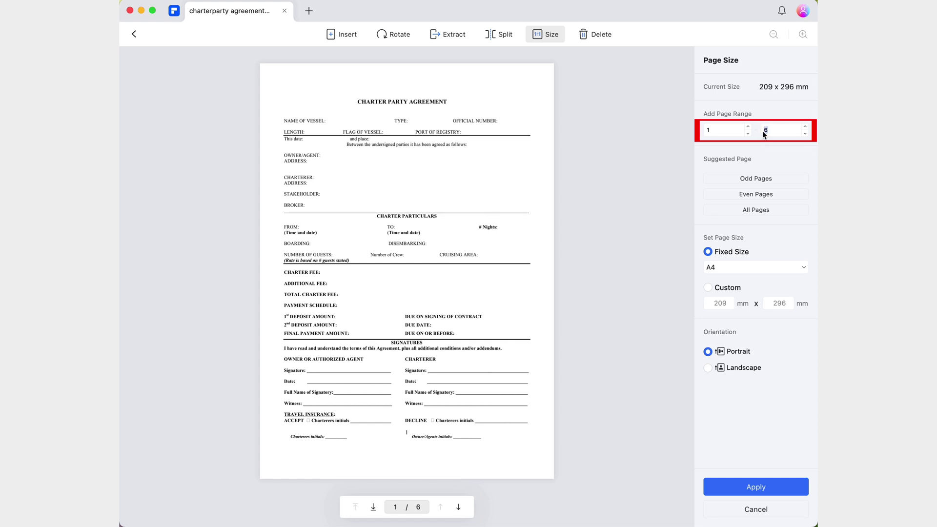
text(4)
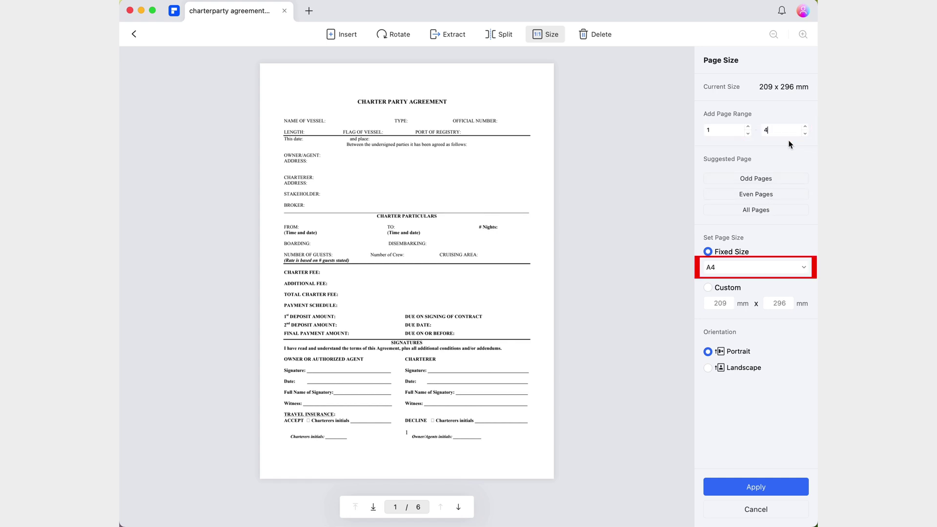
click(787, 268)
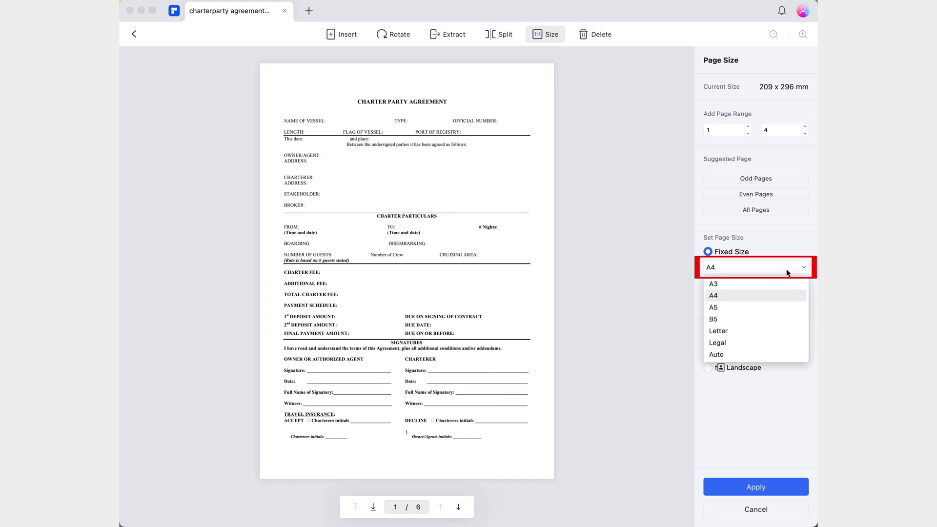
click(777, 341)
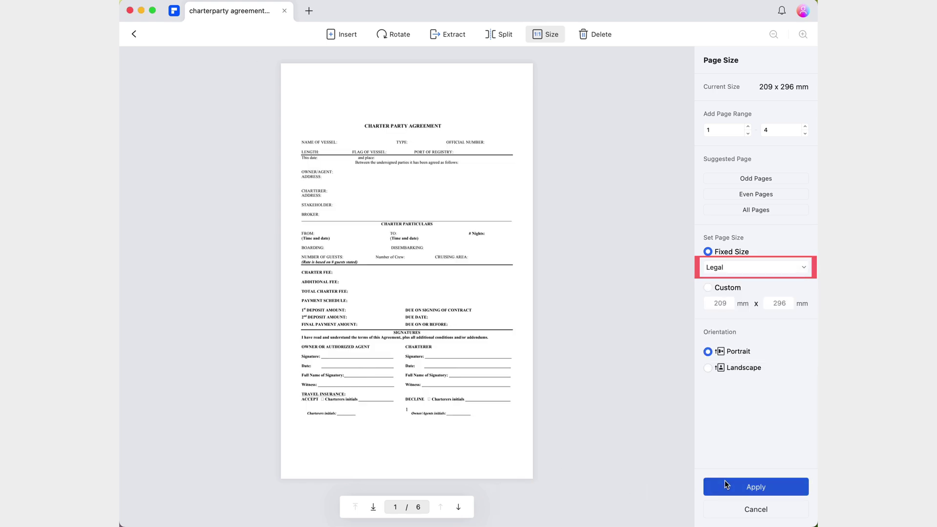
click(743, 485)
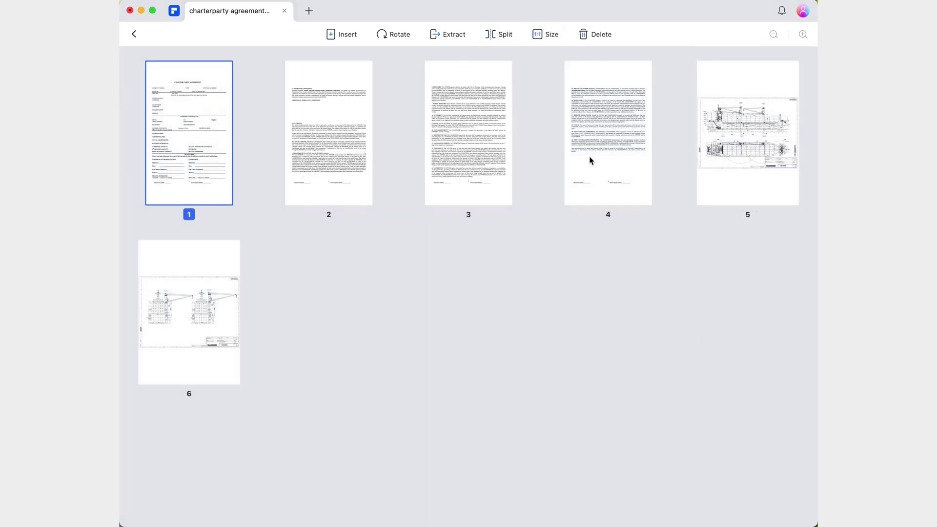
Step: Set pages 5–6 to Letter fixed size in landscape orientation, previewing page 5
click(537, 34)
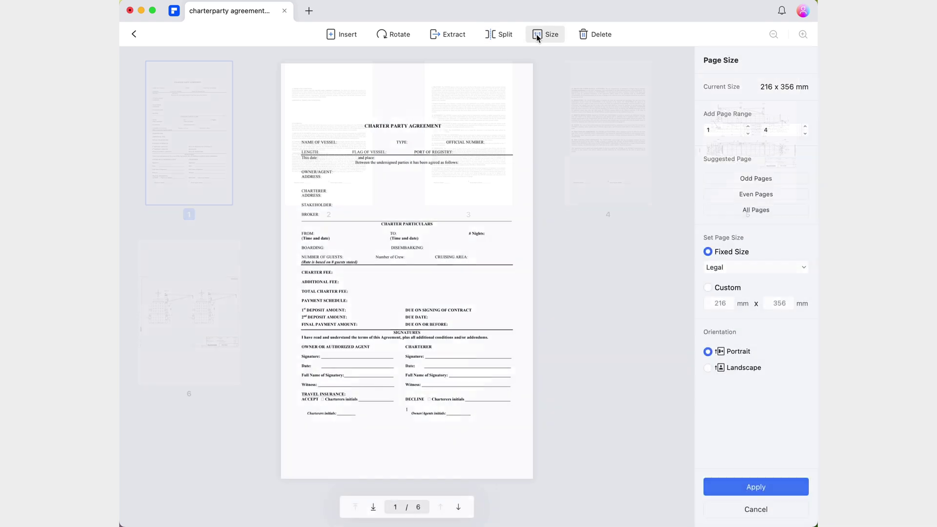
click(459, 507)
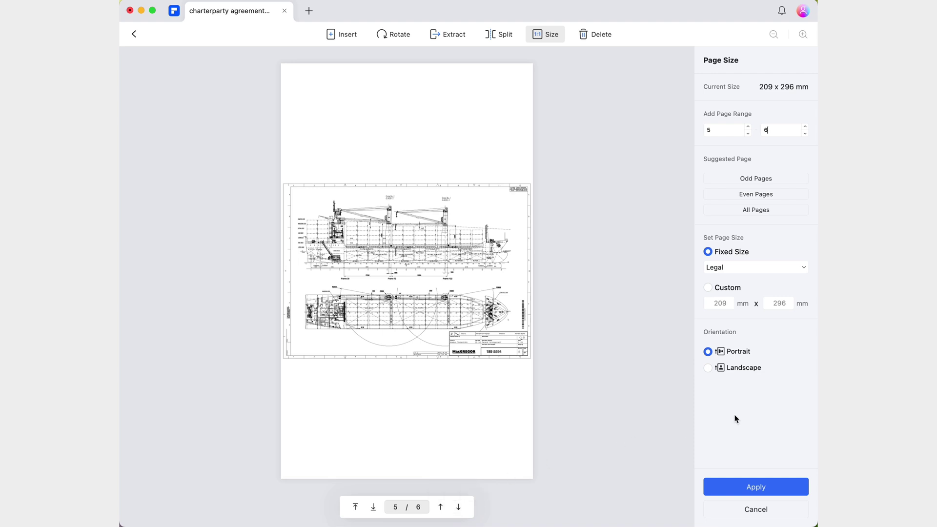
click(768, 266)
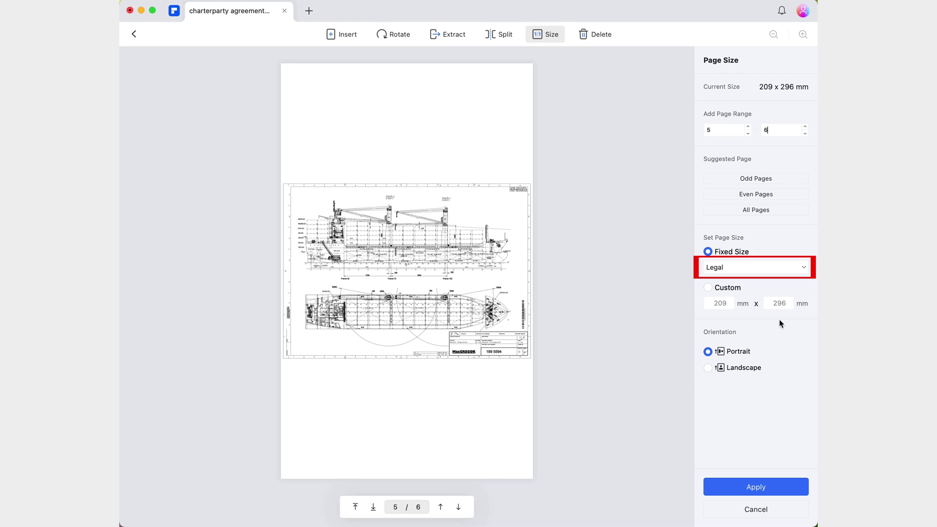
click(768, 268)
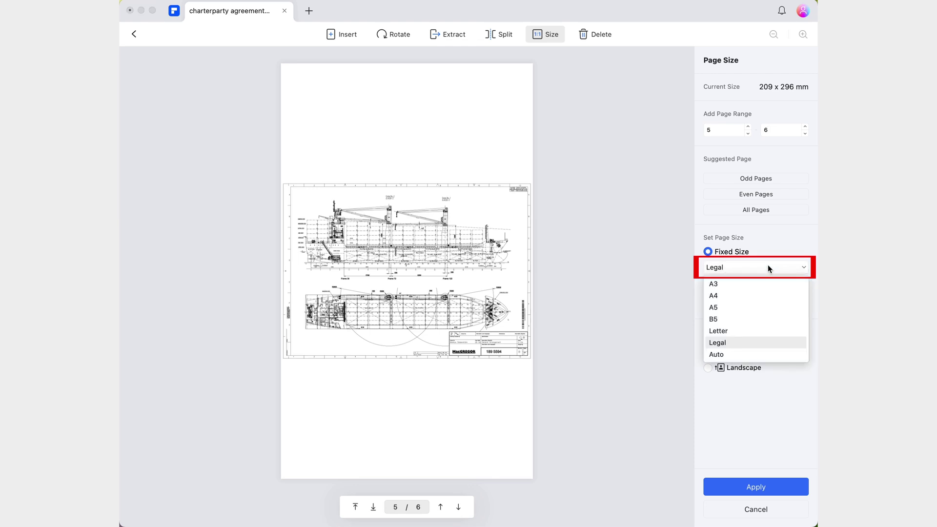
click(763, 328)
click(751, 370)
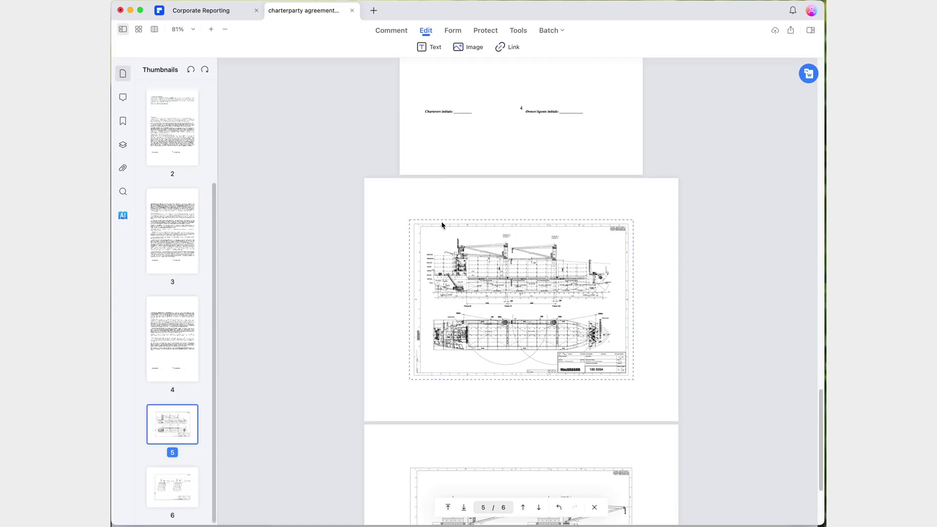
Step: Enlarge the page 5 ship drawing and the page 6 crane drawing to fill their pages
click(427, 227)
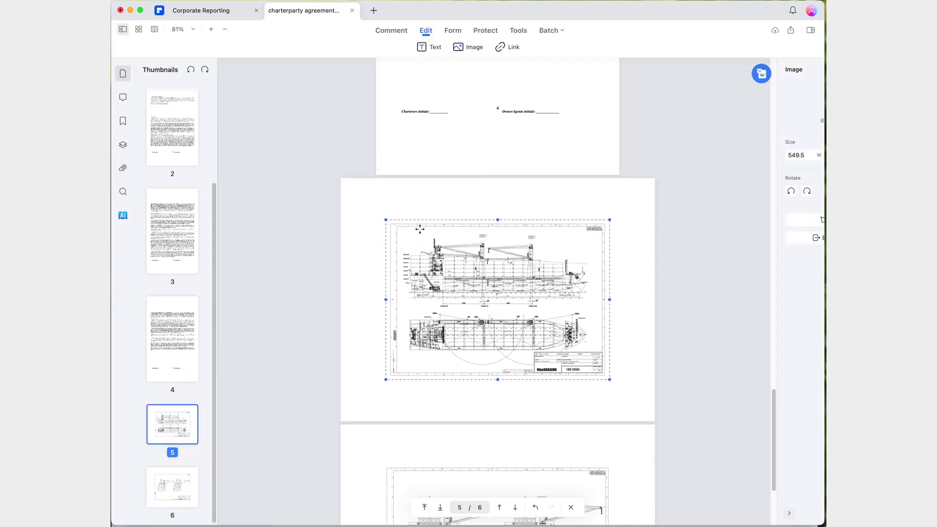
drag(349, 217, 339, 210)
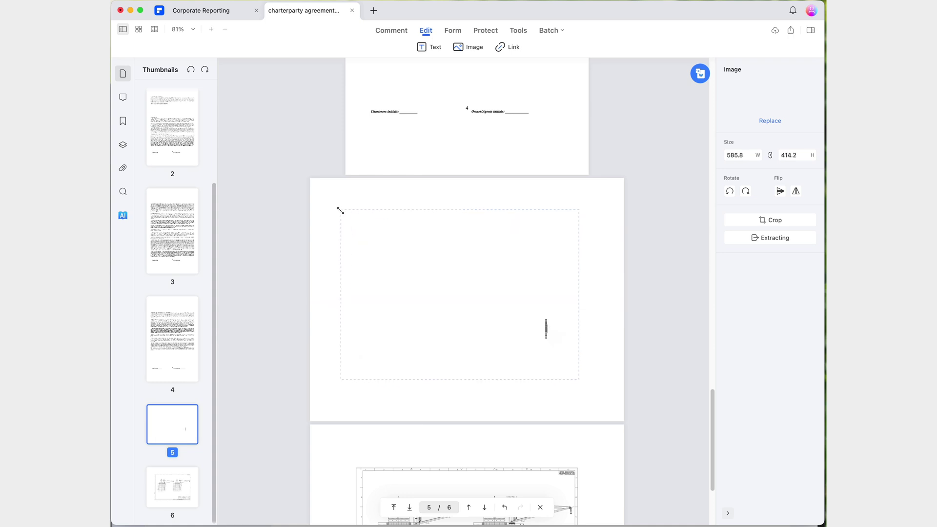
scroll(625, 315, down, 3)
click(625, 315)
drag(626, 314, 764, 344)
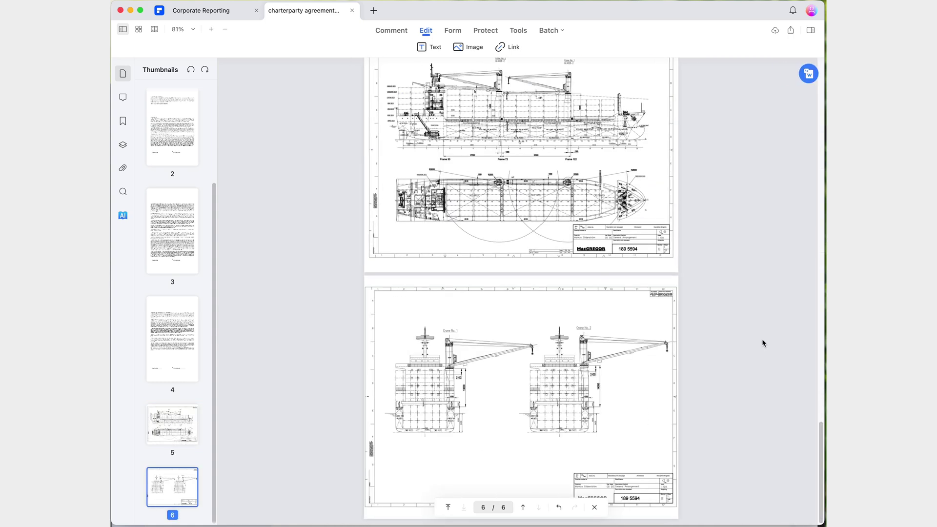